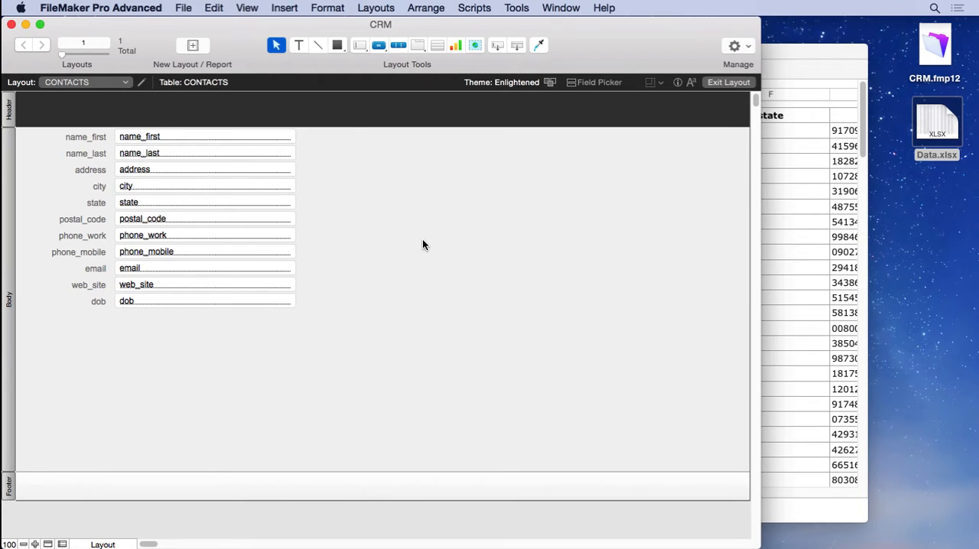
- Switch to Browse mode, create a new record in the CONTACTS layout, and enter the contact's first and last name
{"action": "left_click", "coordinate": [249, 8]}
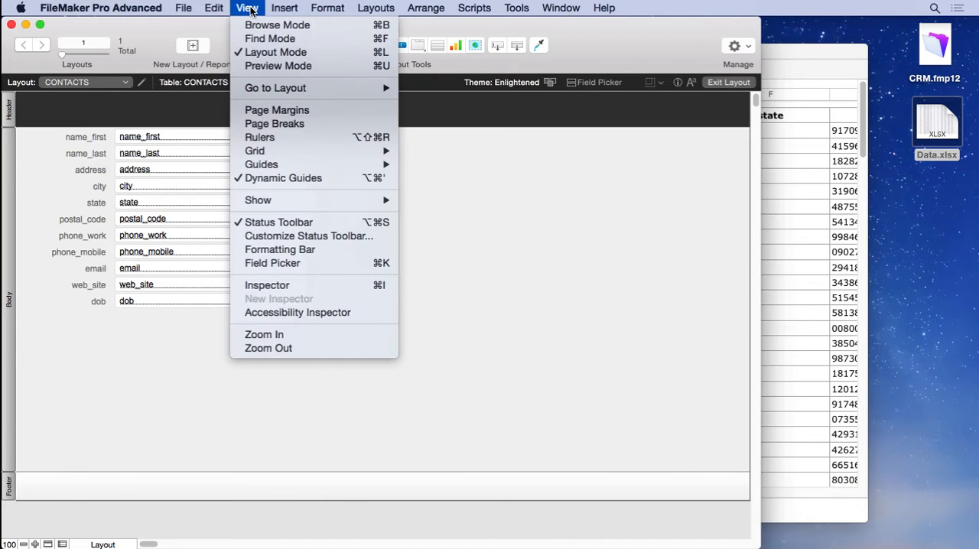
{"action": "left_click", "coordinate": [251, 27]}
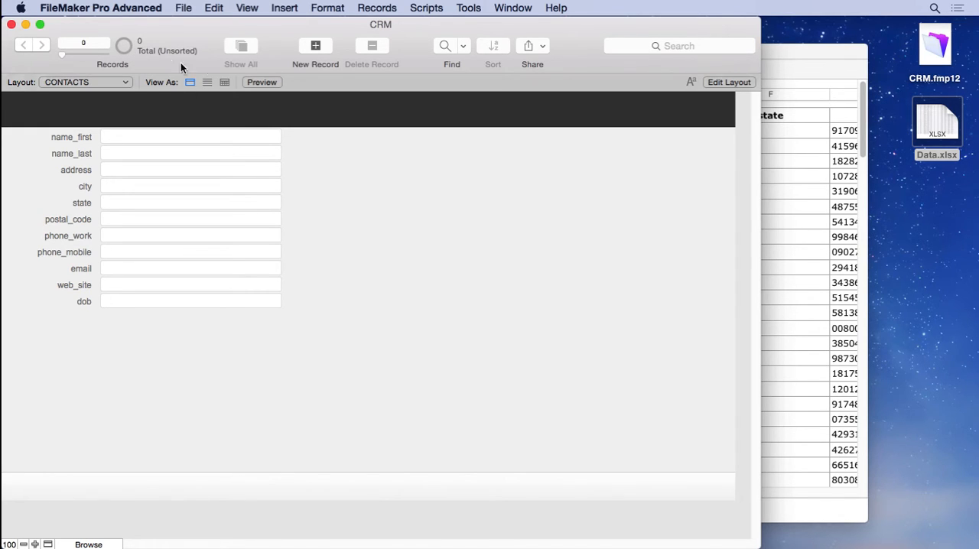
{"action": "left_click", "coordinate": [314, 47]}
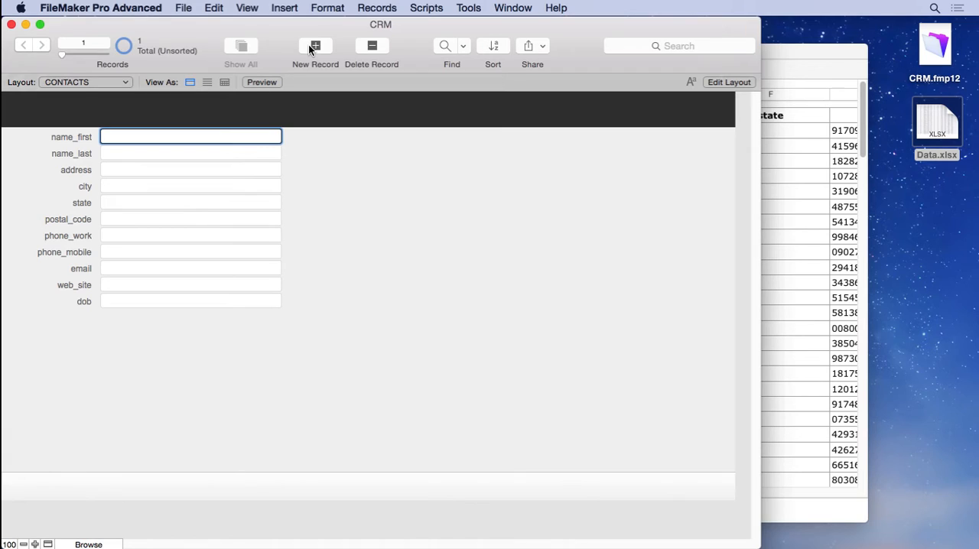
{"action": "key", "text": "Tab"}
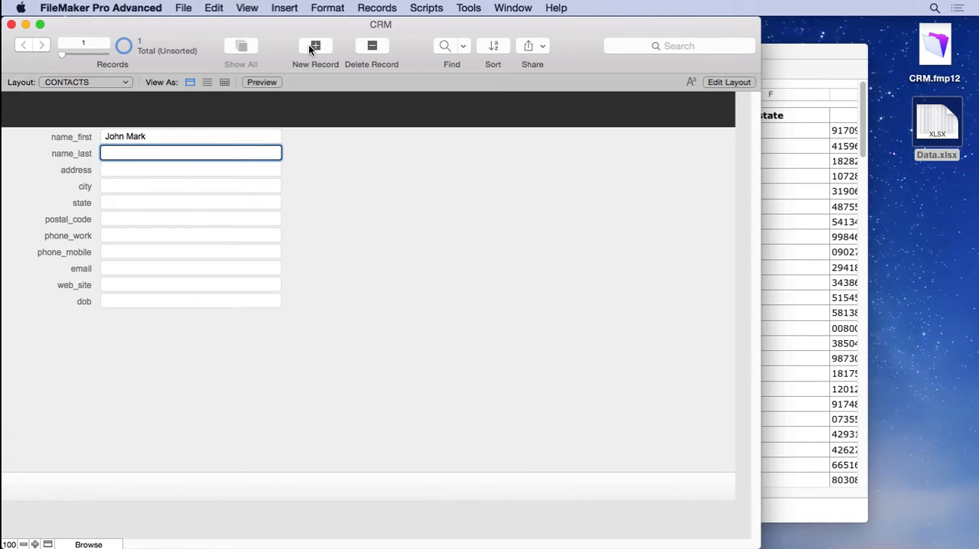
{"action": "key", "text": "Tab"}
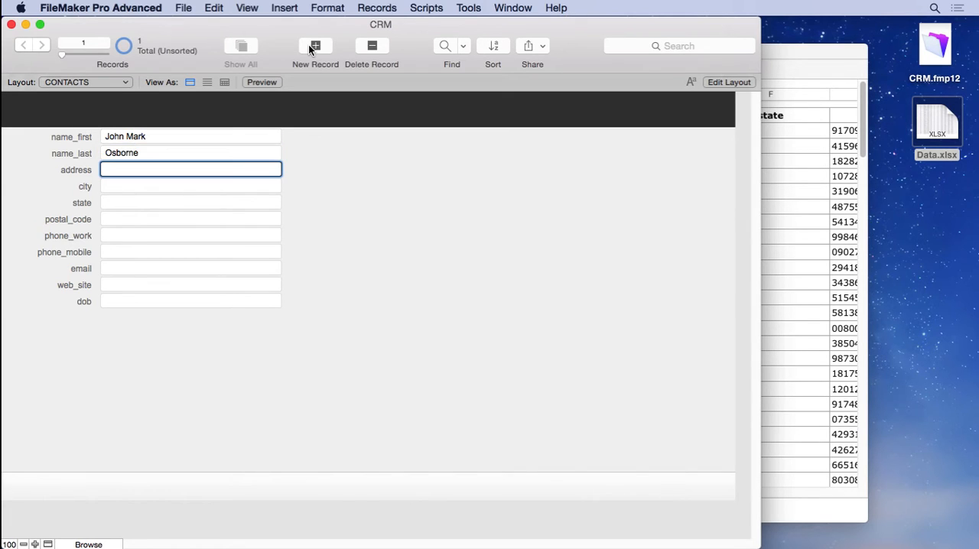
- Fill in the contact's street address in the new record
{"action": "key", "text": "Tab"}
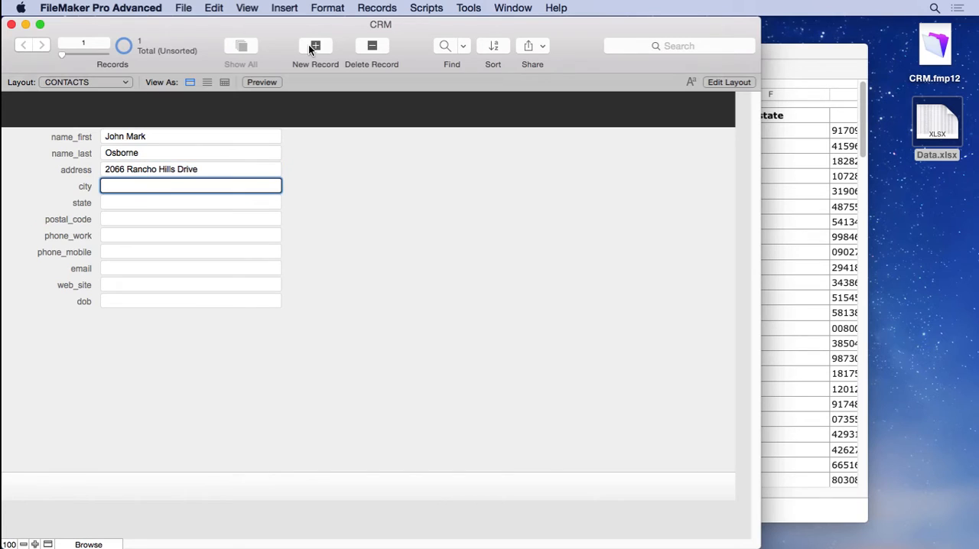
- Fill in the contact's city, state and postal code
{"action": "type", "text": "CHino Hills"}
{"action": "key", "text": "BackSpace"}
{"action": "type", "text": "h"}
{"action": "left_click", "coordinate": [177, 204]}
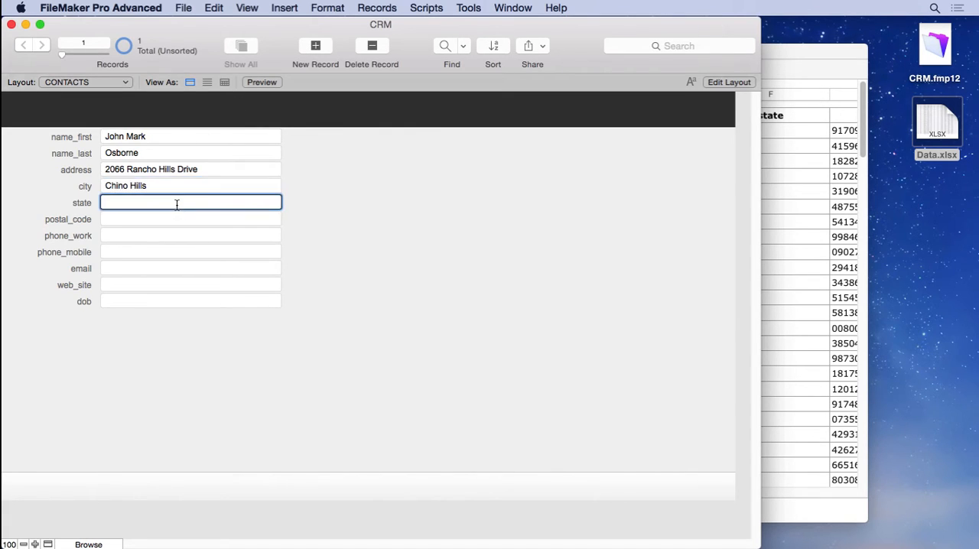
{"action": "type", "text": "CA"}
{"action": "key", "text": "Tab"}
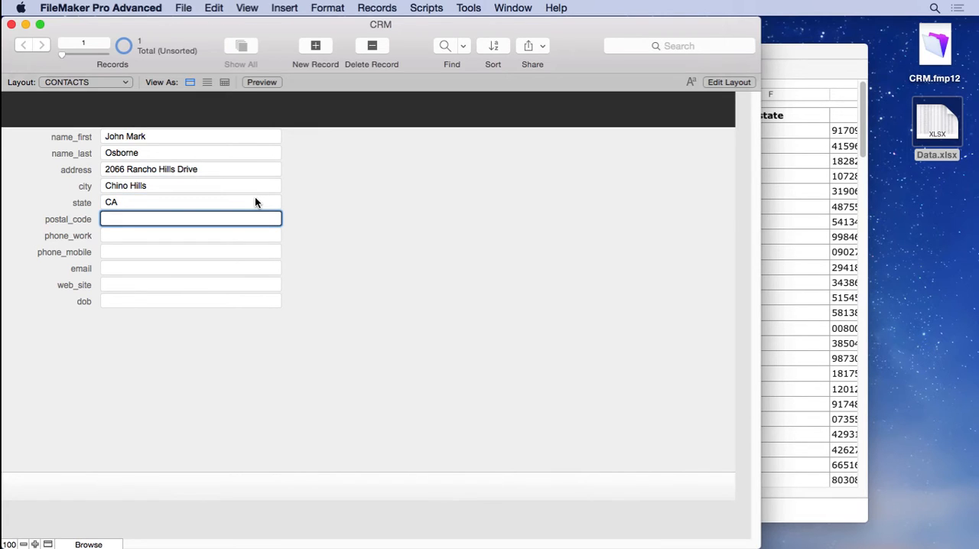
{"action": "type", "text": "91709"}
{"action": "key", "text": "Tab"}
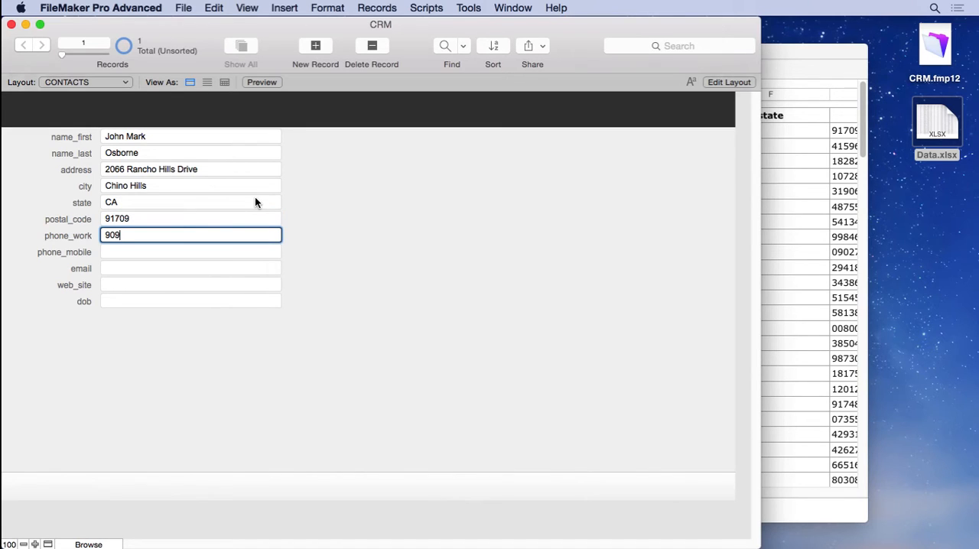
- Enter the contact's work and mobile phone numbers
{"action": "key", "text": "Tab"}
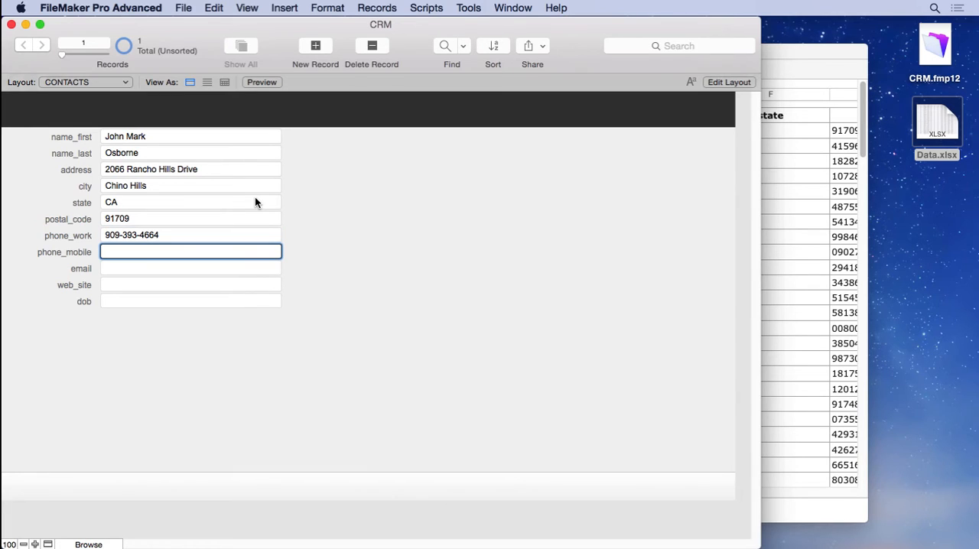
{"action": "key", "text": "Tab"}
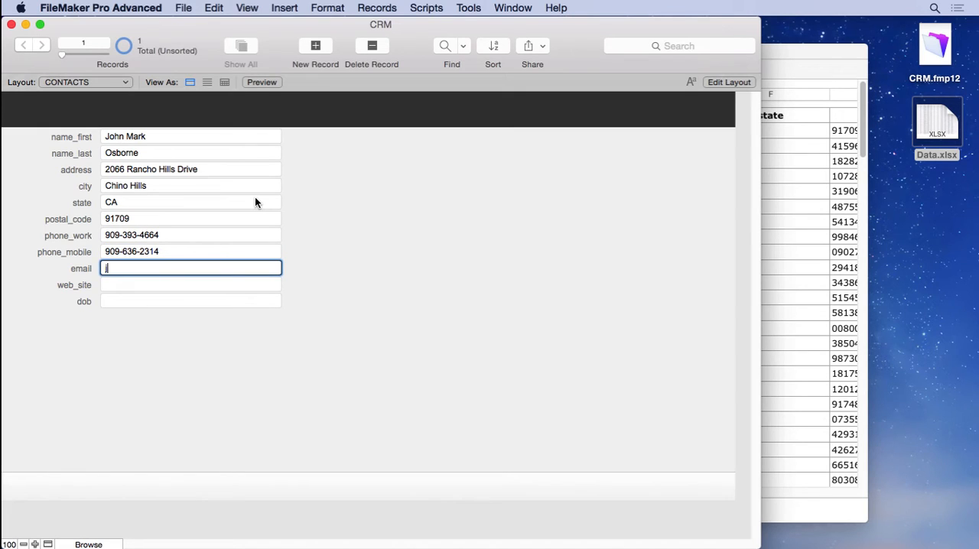
{"action": "key", "text": "Tab"}
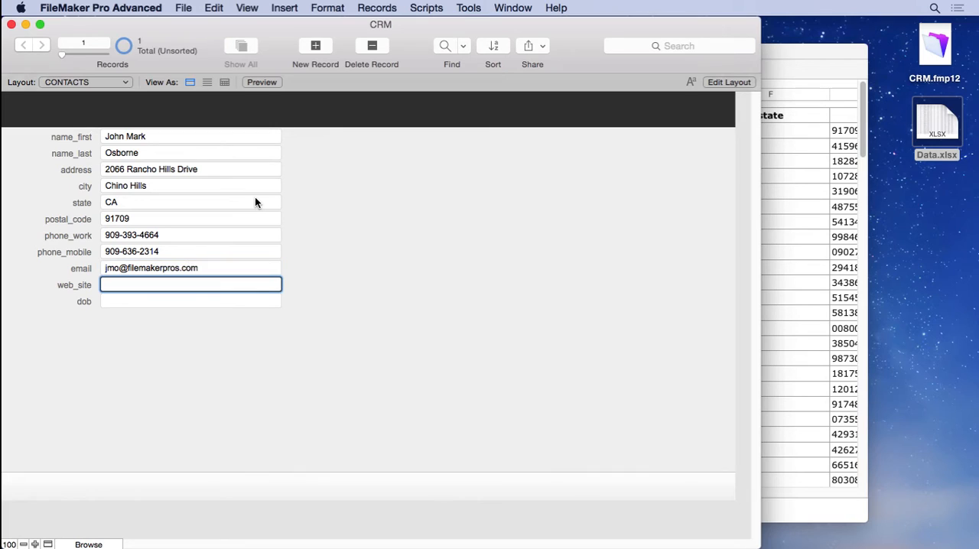
{"action": "type", "text": "www.databasepros.com"}
{"action": "key", "text": "Tab"}
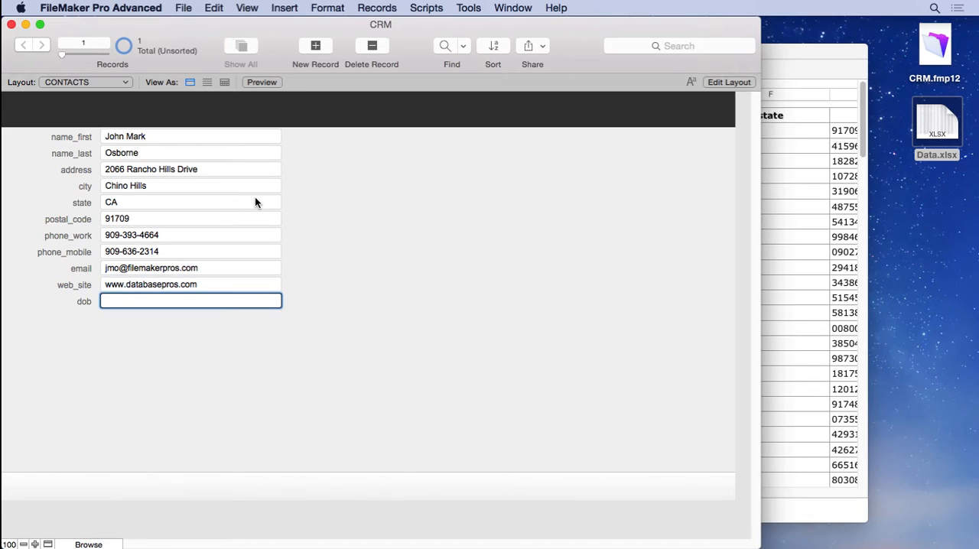
- Look through the columns of the Data spreadsheet in Numbers and return to the CRM database in FileMaker Pro Advanced
{"action": "left_click", "coordinate": [776, 69]}
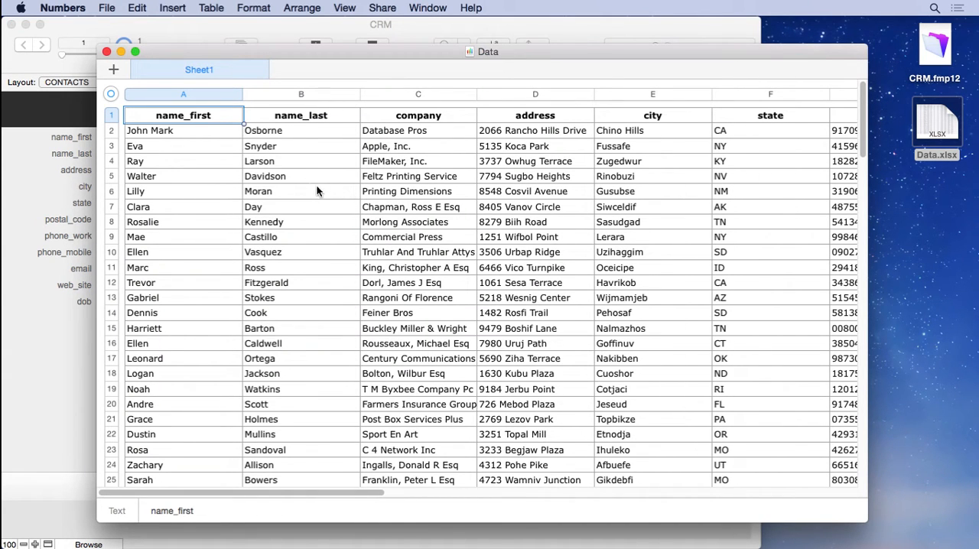
{"action": "scroll", "coordinate": [289, 199], "scroll_direction": "right", "scroll_amount": 10}
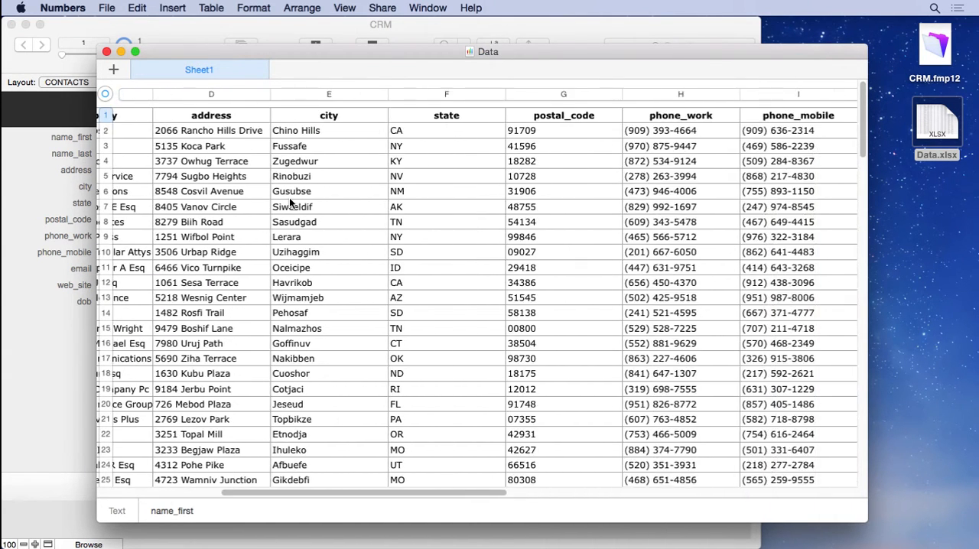
{"action": "scroll", "coordinate": [290, 201], "scroll_direction": "left", "scroll_amount": 10}
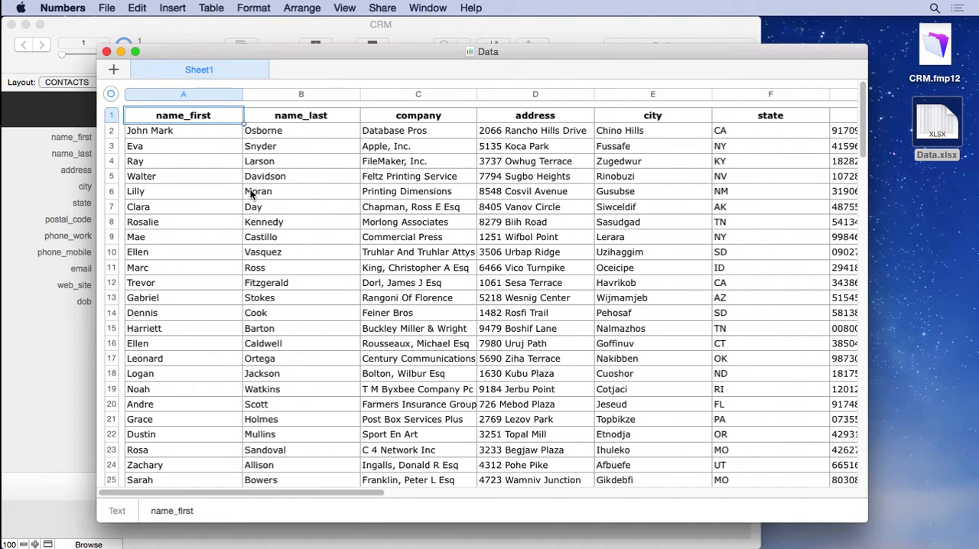
{"action": "left_click", "coordinate": [37, 150]}
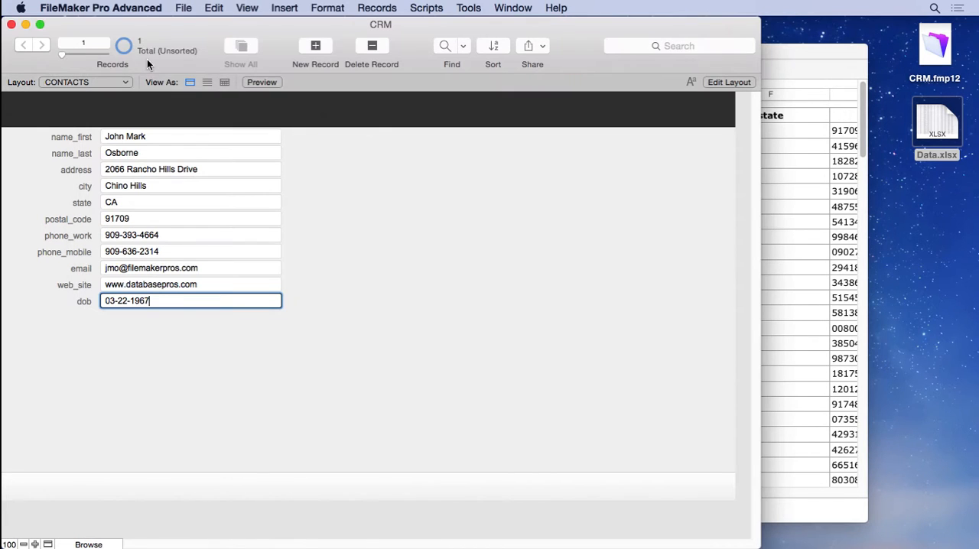
- Examine how the source fields of Data.xlsx map to the CONTACTS fields in the import setup, without importing
{"action": "left_click", "coordinate": [183, 7]}
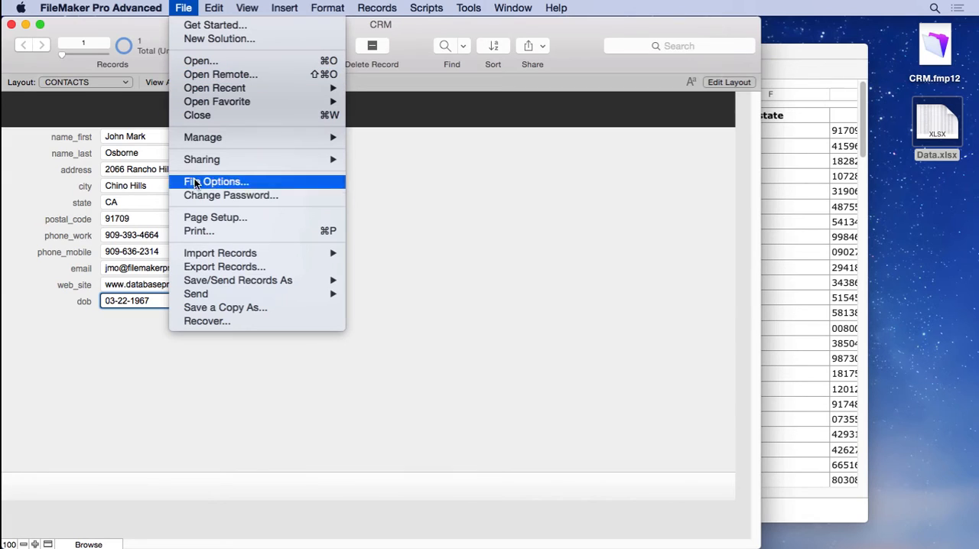
{"action": "mouse_move", "coordinate": [210, 259]}
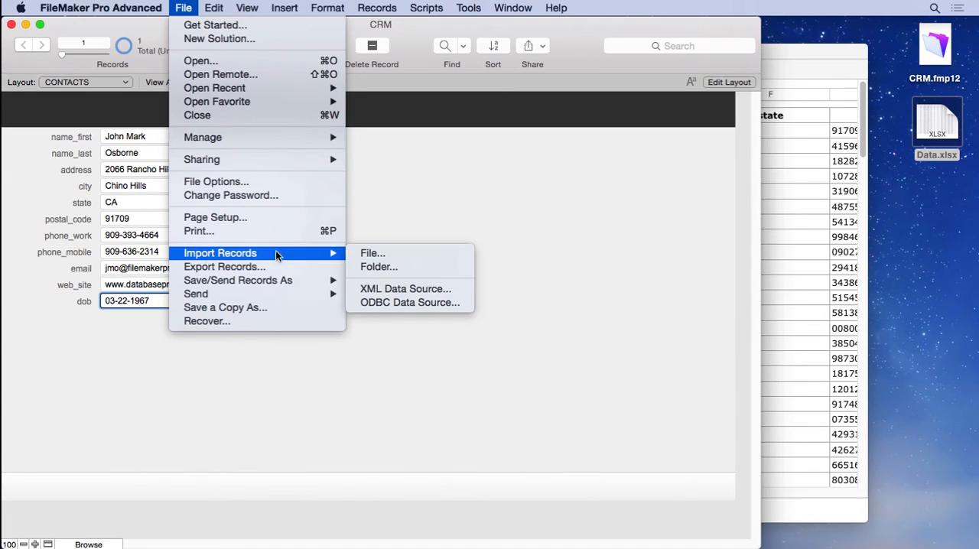
{"action": "left_click", "coordinate": [387, 252]}
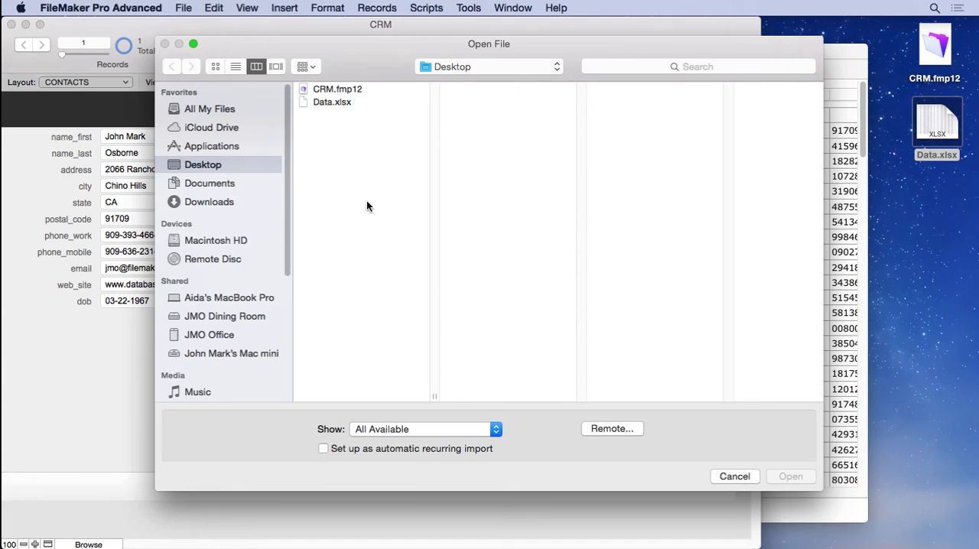
{"action": "left_click", "coordinate": [322, 102]}
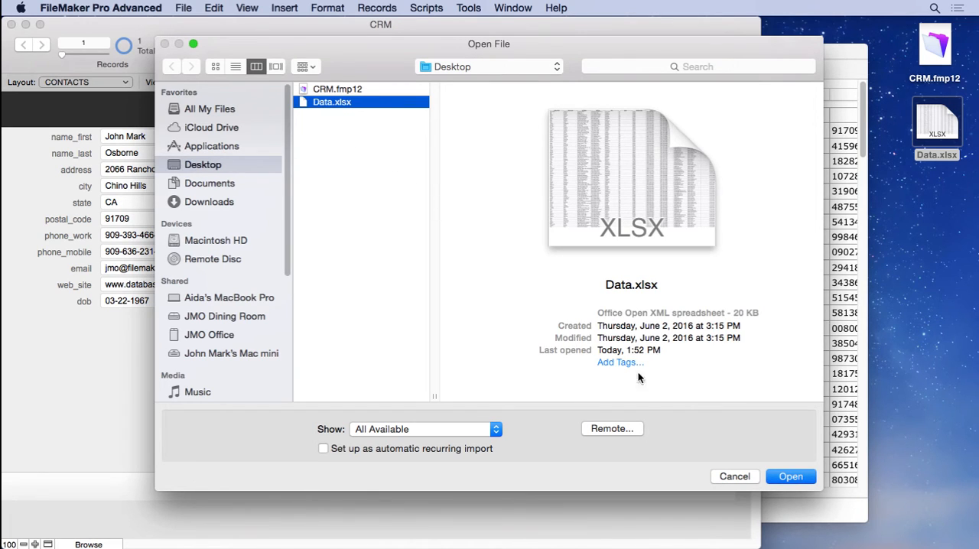
{"action": "left_click", "coordinate": [783, 477]}
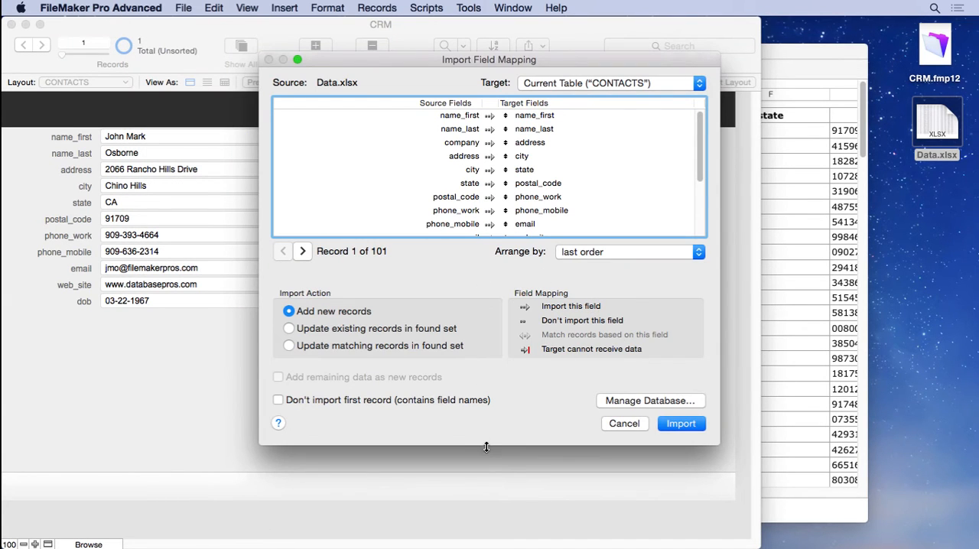
{"action": "left_click_drag", "start_coordinate": [487, 447], "coordinate": [488, 512]}
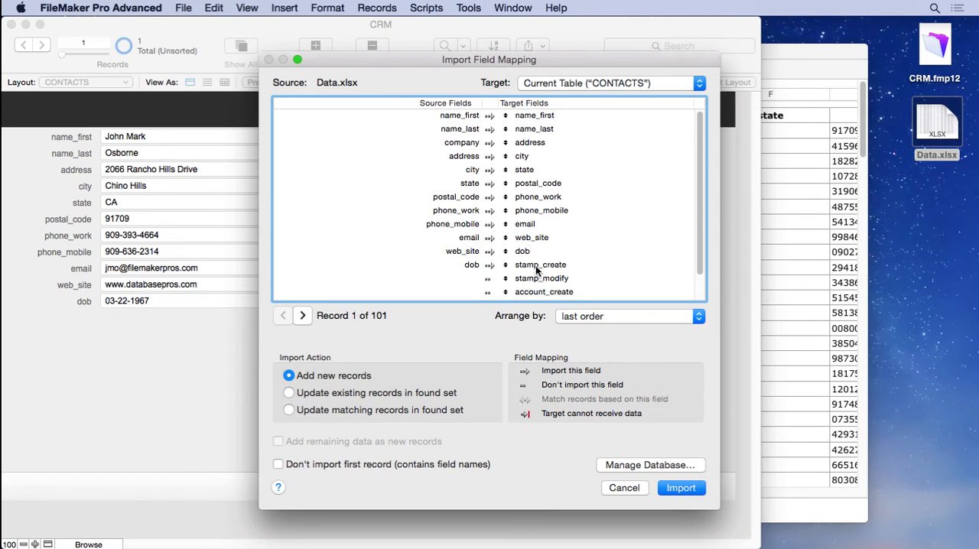
{"action": "left_click", "coordinate": [624, 488]}
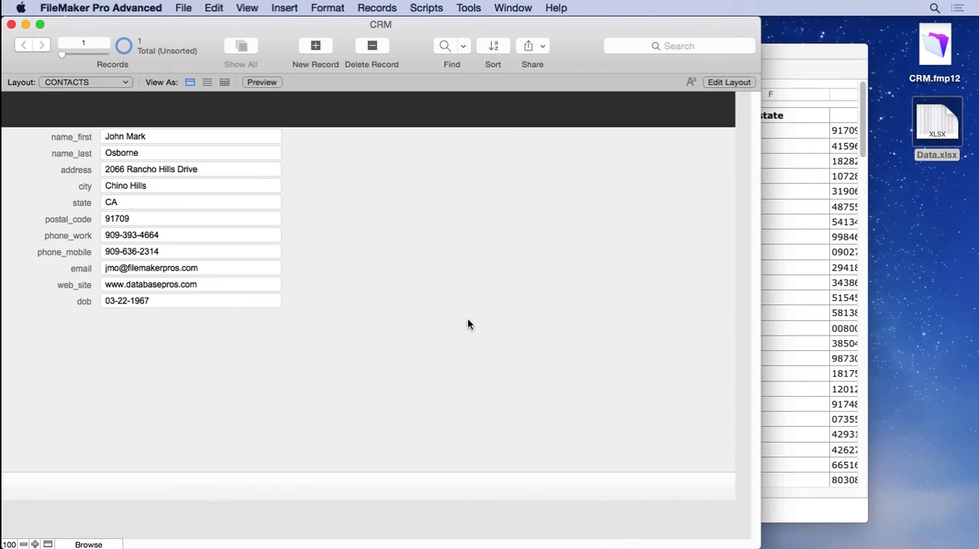
- Add a text field named company to the CONTACTS table of the CRM database
{"action": "left_click", "coordinate": [186, 8]}
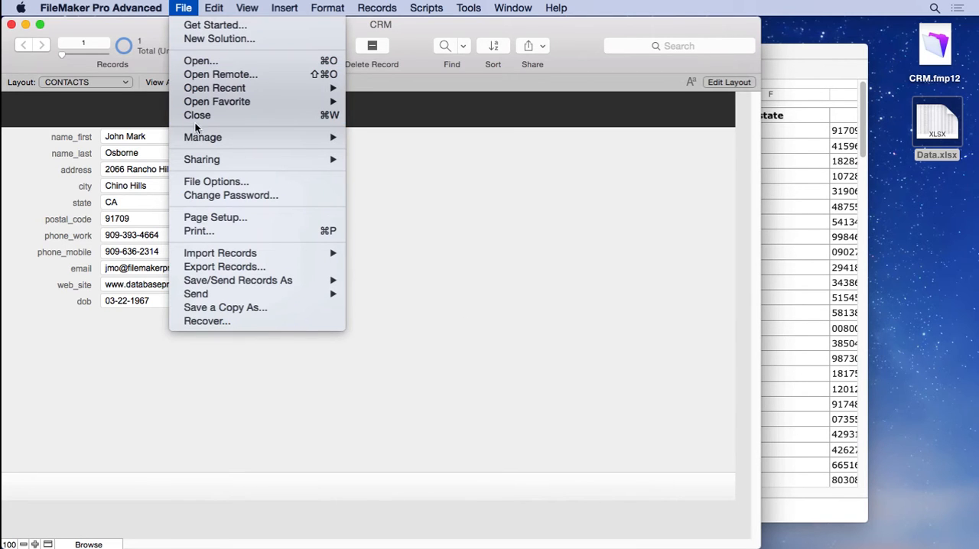
{"action": "mouse_move", "coordinate": [205, 140]}
{"action": "left_click", "coordinate": [380, 136]}
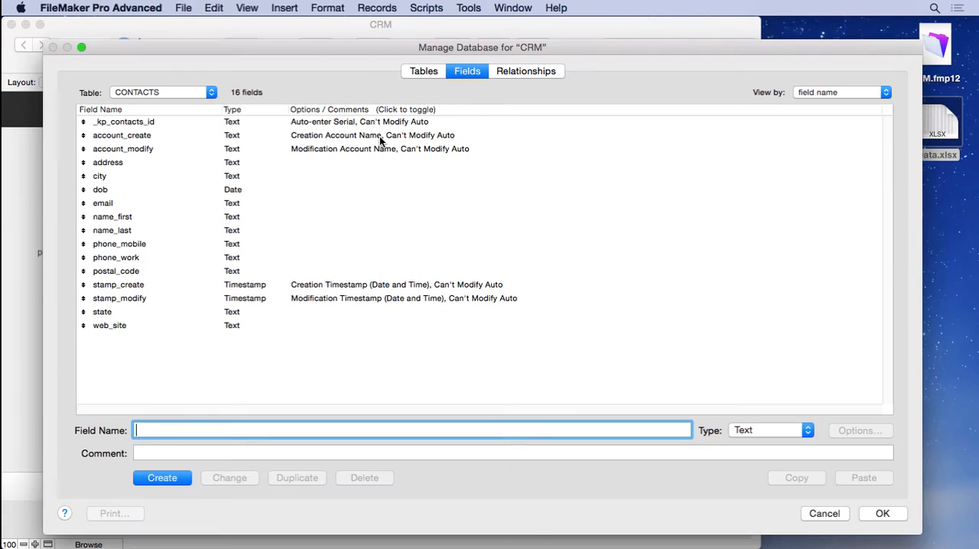
{"action": "type", "text": "company"}
{"action": "left_click", "coordinate": [170, 475]}
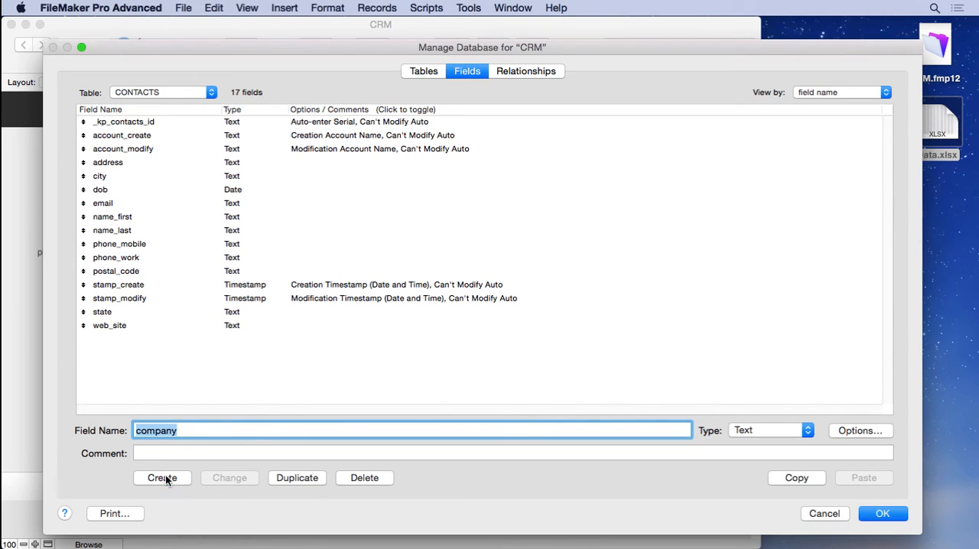
{"action": "left_click", "coordinate": [878, 514]}
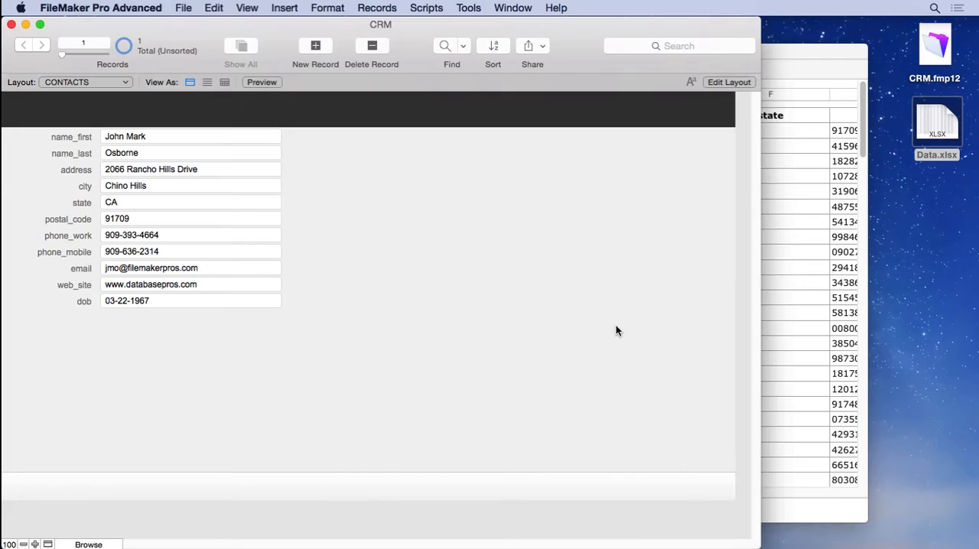
- Place the company field with its label below dob on the CONTACTS layout and widen it to match the other fields
{"action": "left_click", "coordinate": [247, 8]}
{"action": "left_click", "coordinate": [259, 53]}
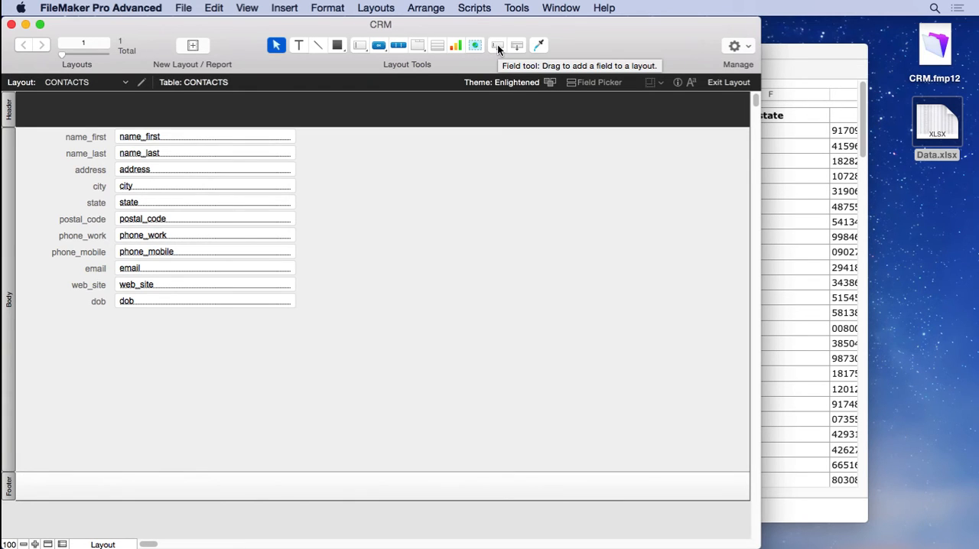
{"action": "left_click_drag", "start_coordinate": [498, 48], "coordinate": [111, 318]}
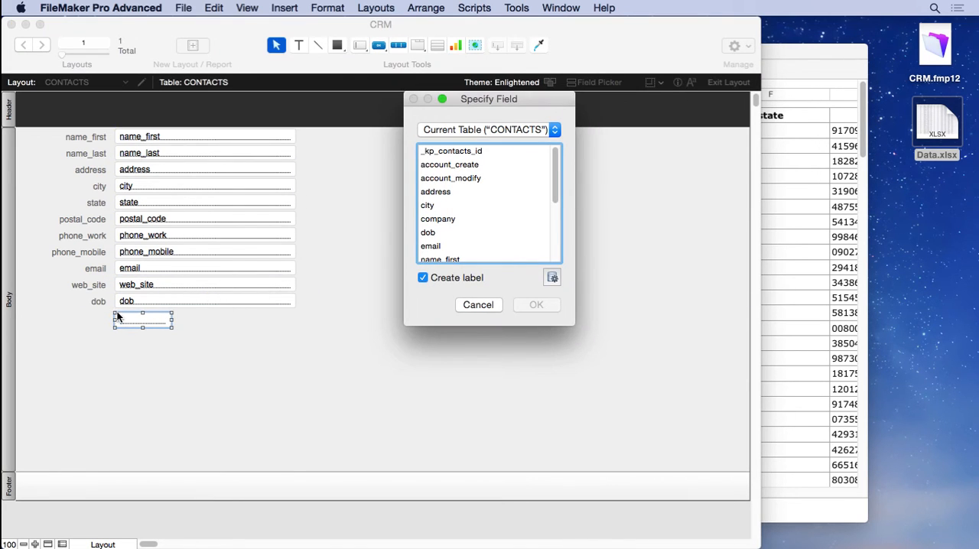
{"action": "left_click", "coordinate": [438, 219]}
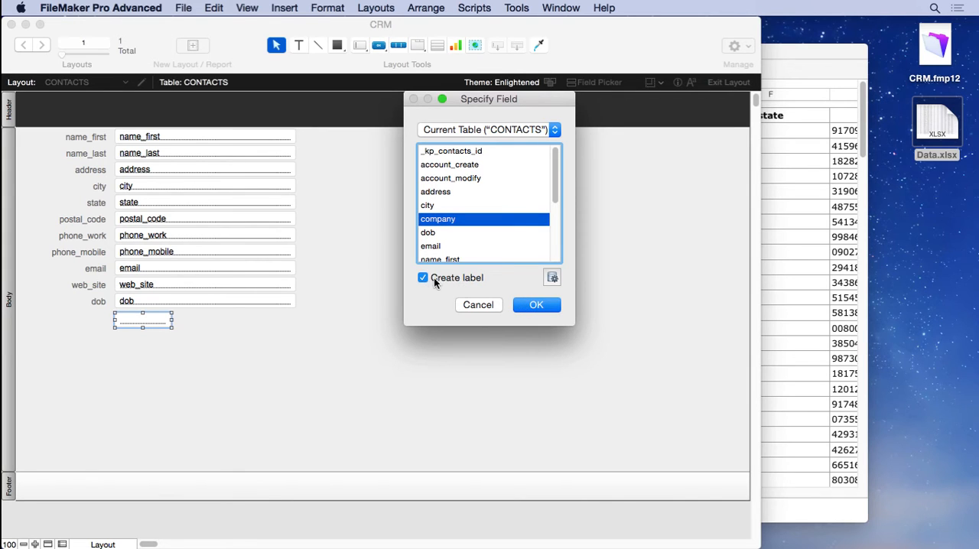
{"action": "left_click", "coordinate": [535, 305]}
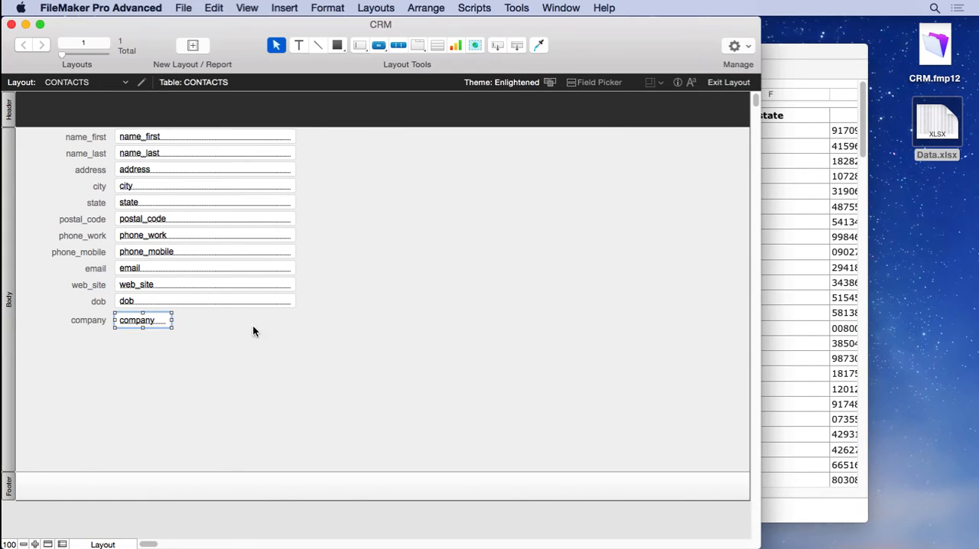
{"action": "left_click_drag", "start_coordinate": [170, 321], "coordinate": [293, 324]}
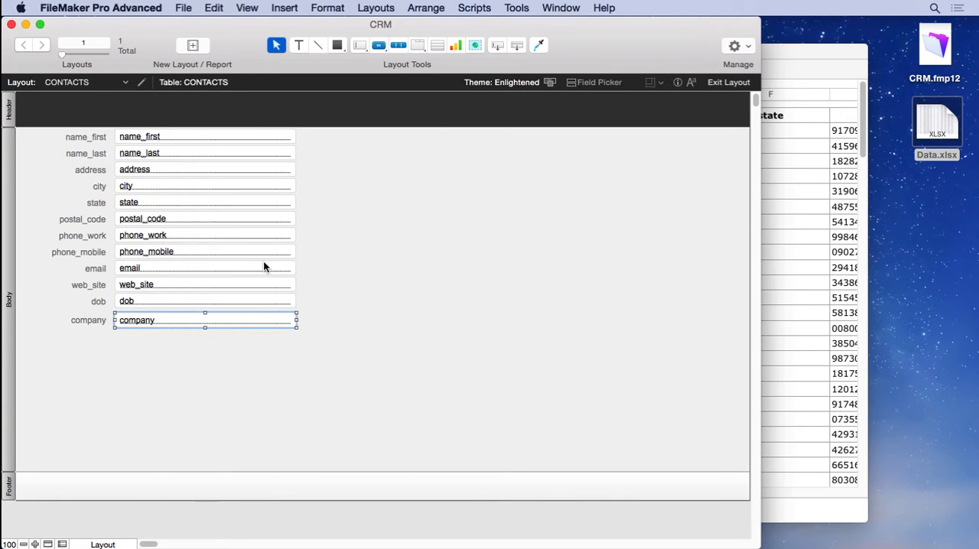
- Return to Browse mode, enter Database Pros as the record's company and commit the record
{"action": "left_click", "coordinate": [246, 7]}
{"action": "left_click", "coordinate": [250, 25]}
{"action": "left_click", "coordinate": [127, 321]}
{"action": "type", "text": "Database"}
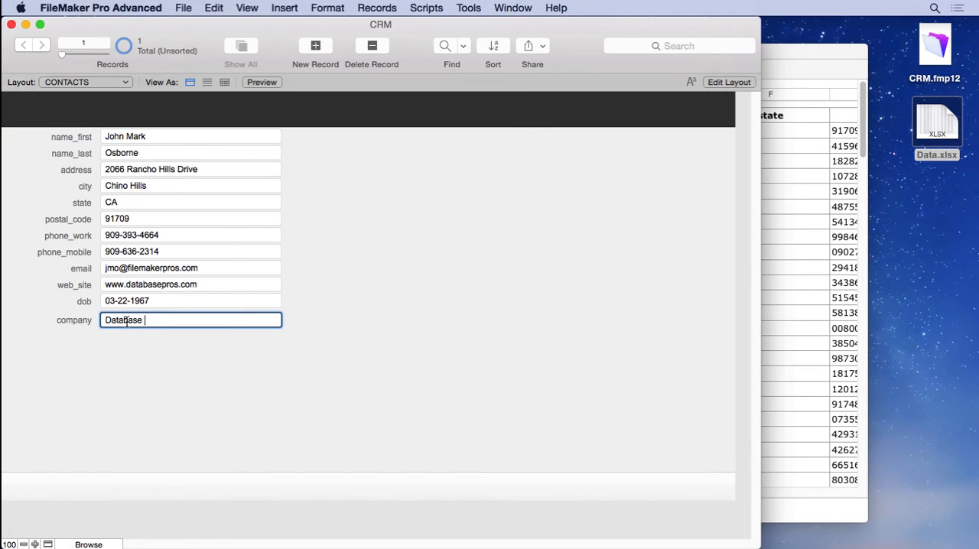
{"action": "type", "text": " Pros"}
{"action": "left_click", "coordinate": [333, 281]}
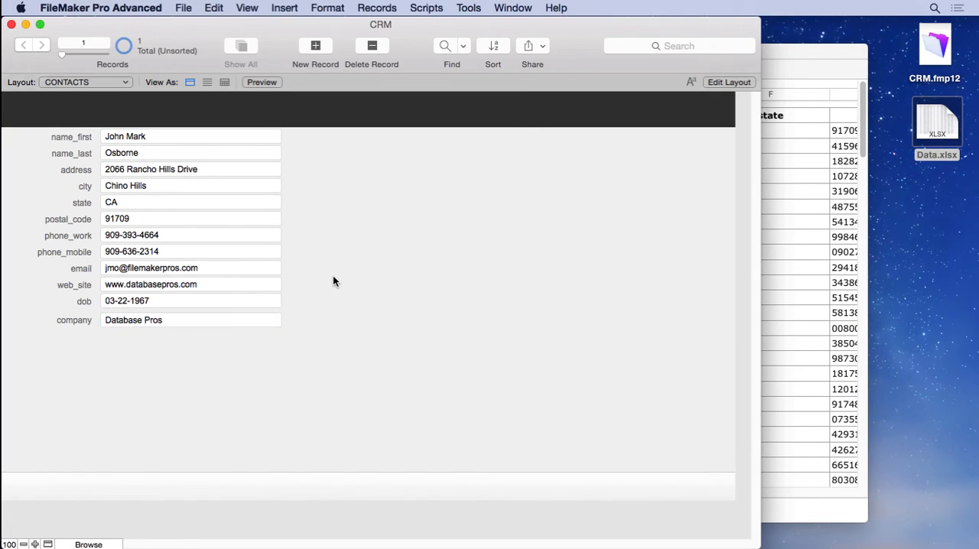
- Start a file import into the CONTACTS table using Data.xlsx from the Desktop as the source
{"action": "left_click", "coordinate": [184, 8]}
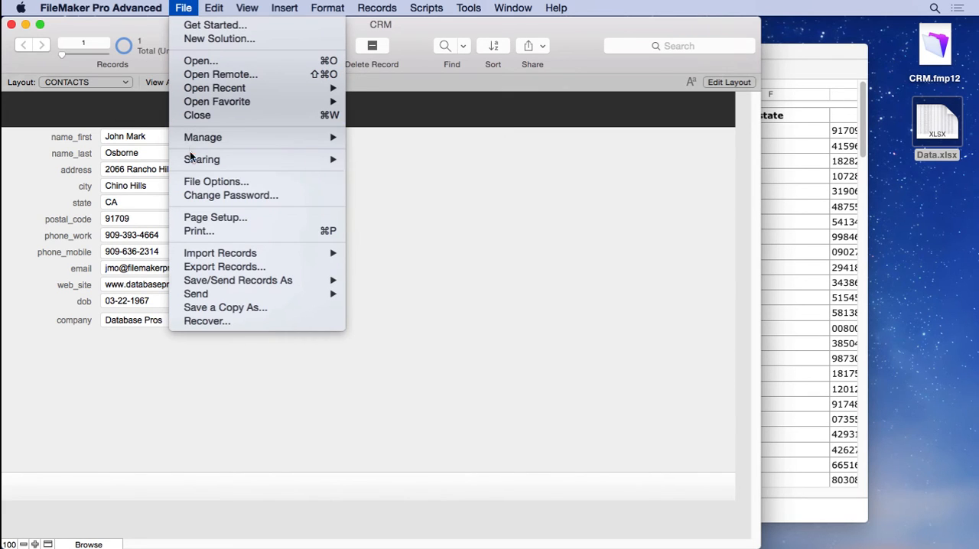
{"action": "mouse_move", "coordinate": [214, 253]}
{"action": "left_click", "coordinate": [366, 253]}
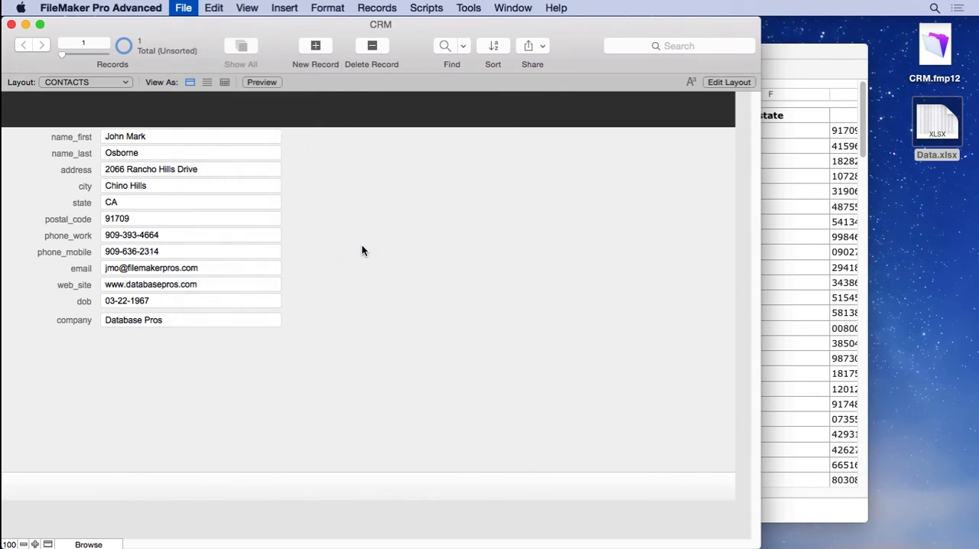
{"action": "left_click", "coordinate": [333, 101]}
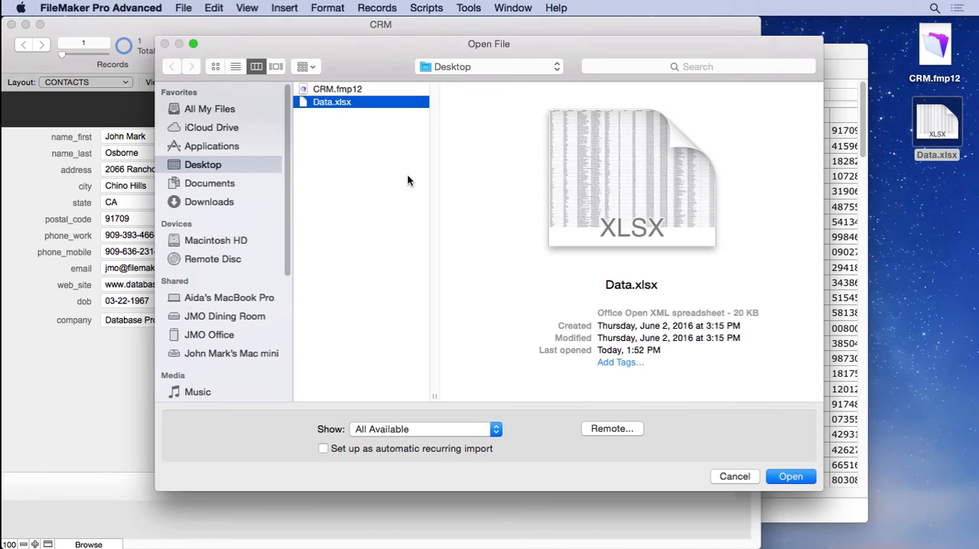
{"action": "left_click", "coordinate": [791, 476]}
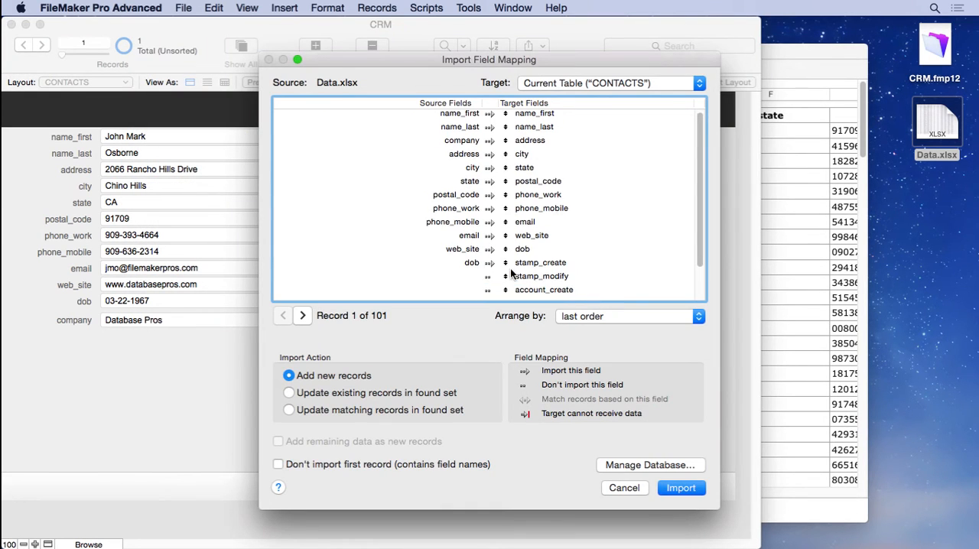
- Review the import field mapping and move the company target field opposite the company source field
{"action": "scroll", "coordinate": [511, 273], "scroll_direction": "down", "scroll_amount": 3}
{"action": "scroll", "coordinate": [528, 283], "scroll_direction": "up", "scroll_amount": 3}
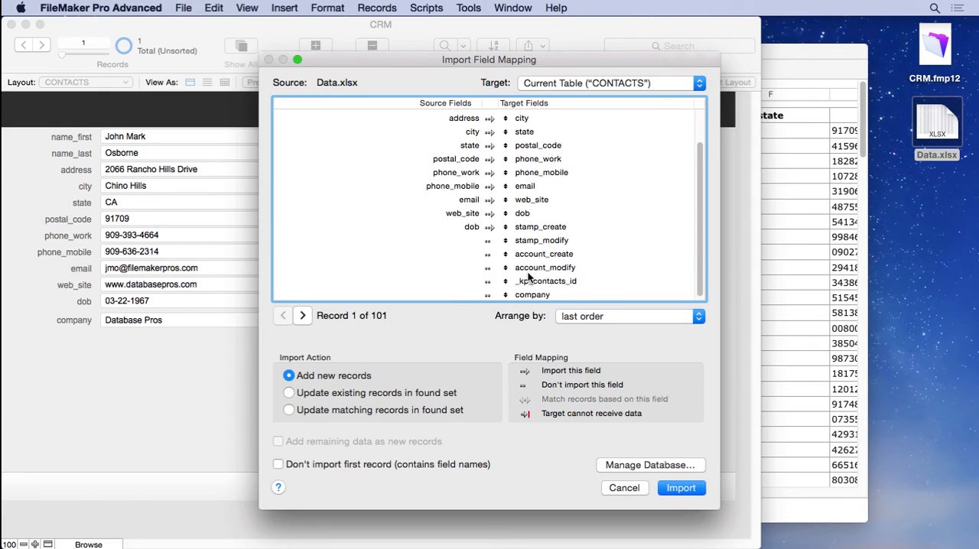
{"action": "left_click", "coordinate": [576, 317]}
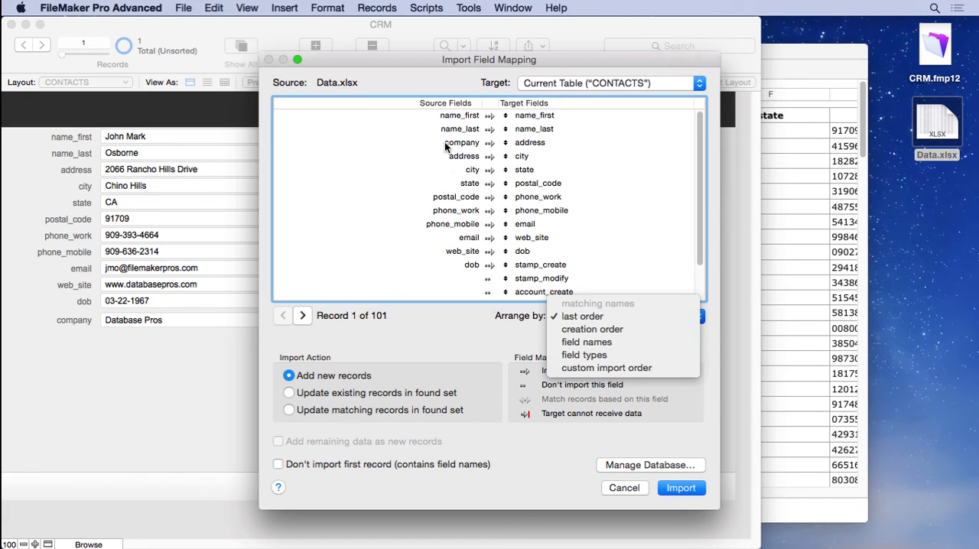
{"action": "left_click", "coordinate": [419, 159]}
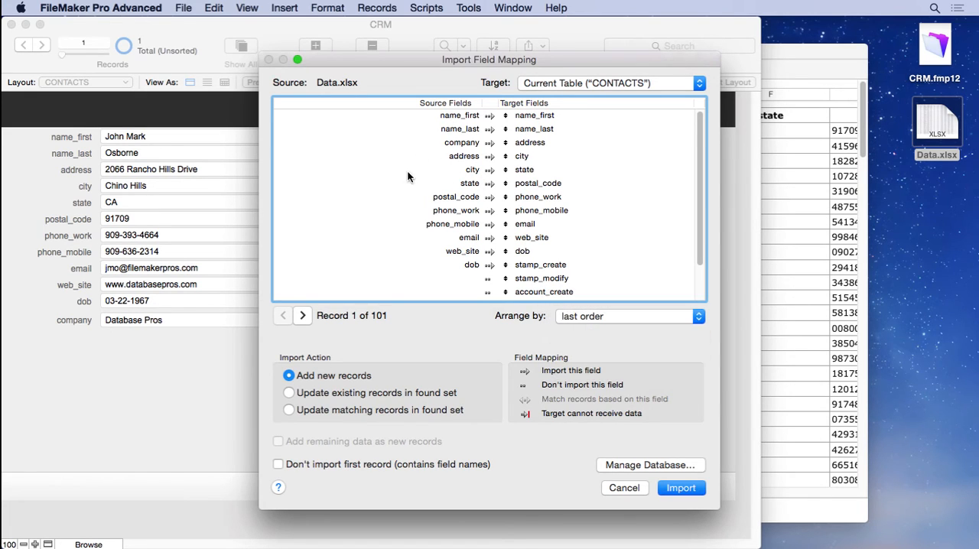
{"action": "scroll", "coordinate": [526, 255], "scroll_direction": "down", "scroll_amount": 3}
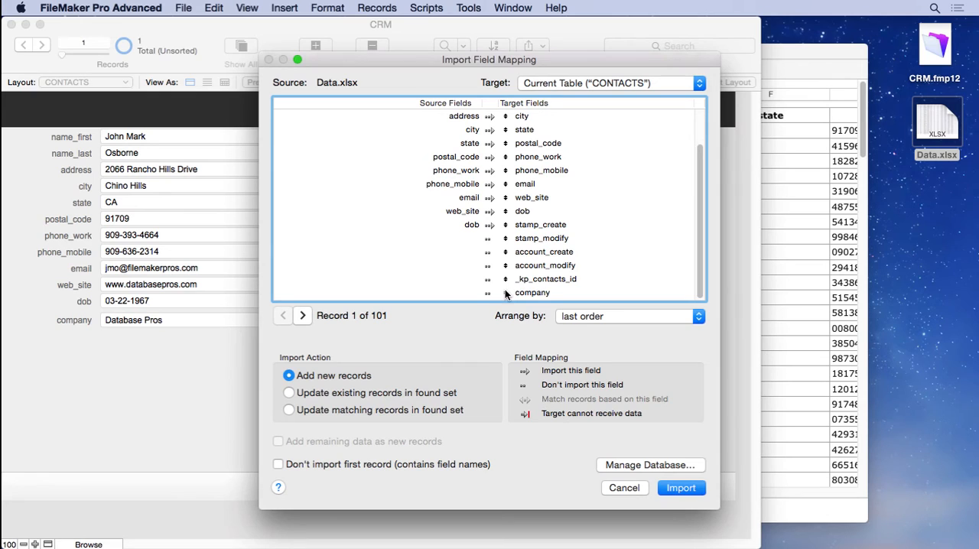
{"action": "left_click_drag", "start_coordinate": [503, 296], "coordinate": [512, 143]}
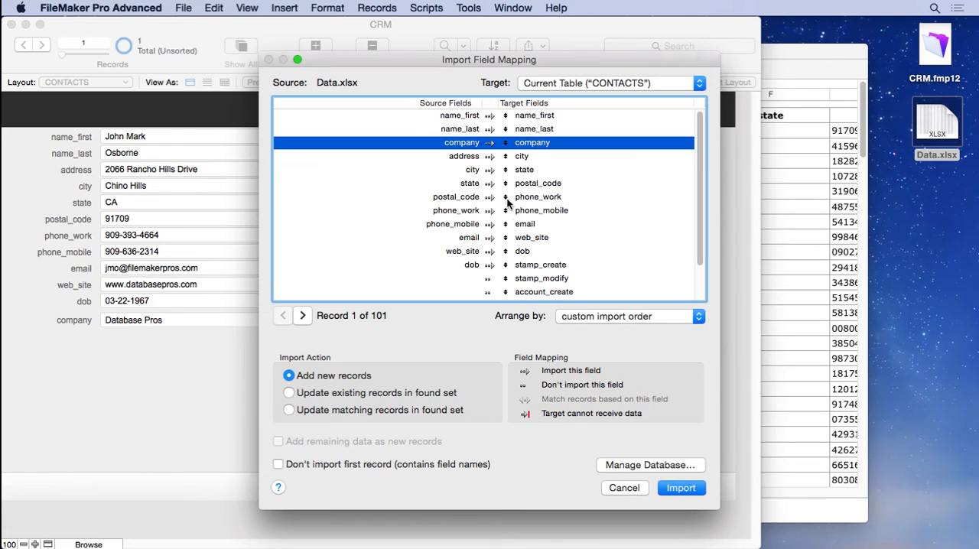
- Align the address, city, state and postal_code target fields with their matching source fields
{"action": "scroll", "coordinate": [511, 210], "scroll_direction": "down", "scroll_amount": 2}
{"action": "left_click_drag", "start_coordinate": [505, 296], "coordinate": [508, 117]}
{"action": "left_click_drag", "start_coordinate": [505, 293], "coordinate": [509, 130]}
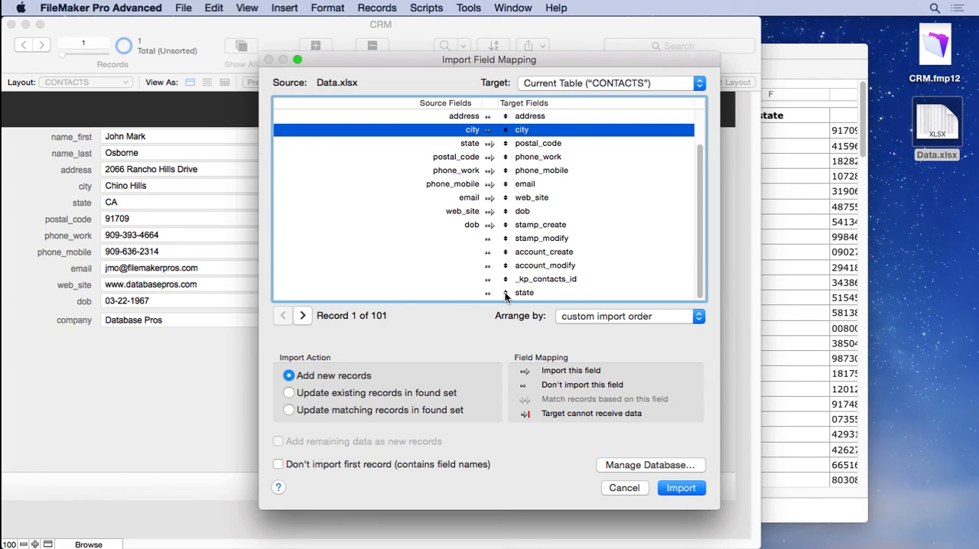
{"action": "left_click_drag", "start_coordinate": [506, 293], "coordinate": [509, 144]}
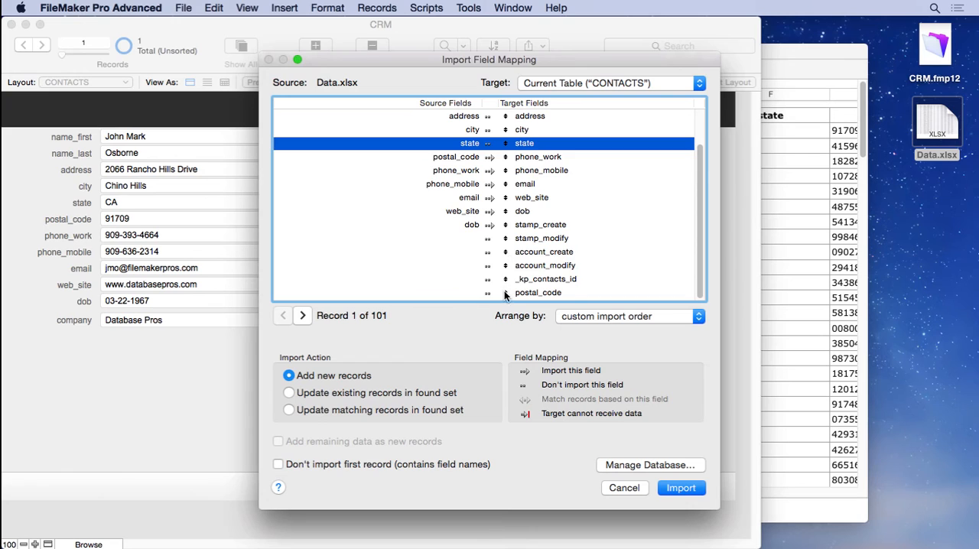
{"action": "left_click_drag", "start_coordinate": [506, 294], "coordinate": [504, 158]}
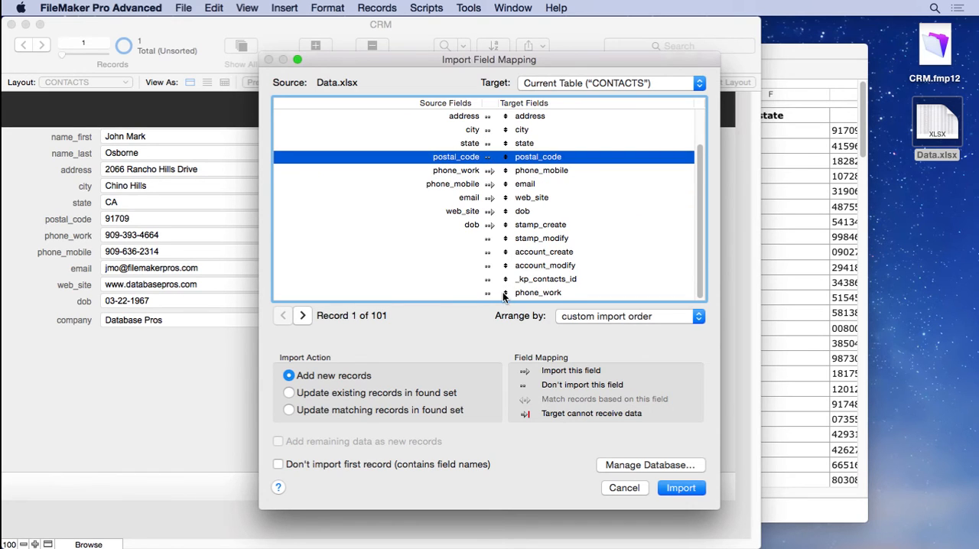
- Line up phone_work, phone_mobile and dob with their matching source fields, placing the email target opposite web_site
{"action": "left_click_drag", "start_coordinate": [505, 293], "coordinate": [507, 170]}
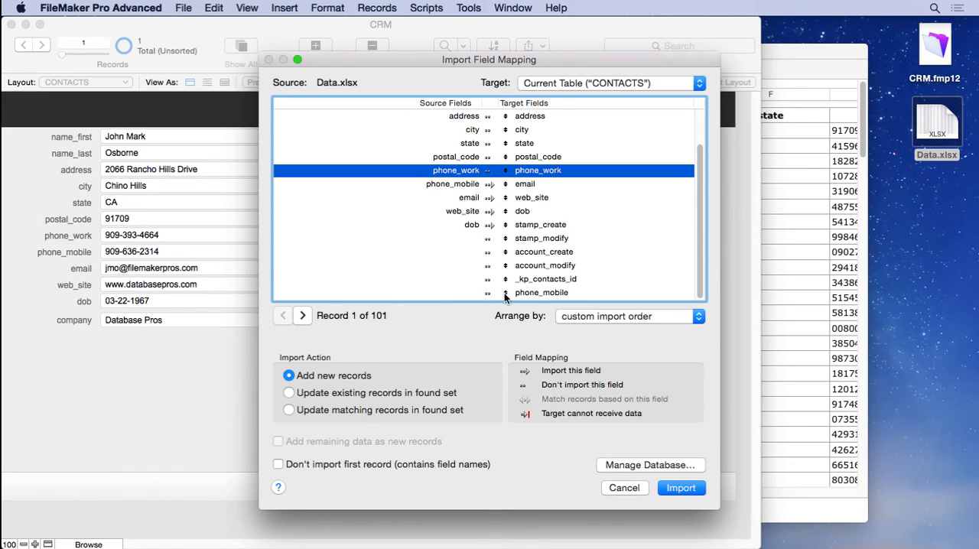
{"action": "left_click_drag", "start_coordinate": [507, 293], "coordinate": [506, 185]}
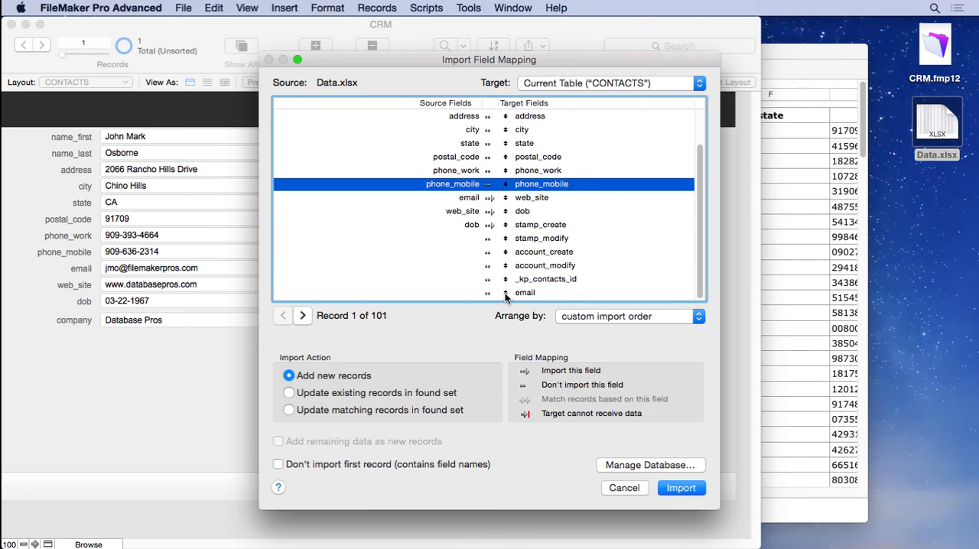
{"action": "left_click_drag", "start_coordinate": [505, 293], "coordinate": [504, 211]}
{"action": "left_click_drag", "start_coordinate": [505, 293], "coordinate": [505, 225]}
- Enable importing for the address, city, state, postal_code, phone_work, phone_mobile and web_site source rows
{"action": "scroll", "coordinate": [497, 238], "scroll_direction": "up", "scroll_amount": 2}
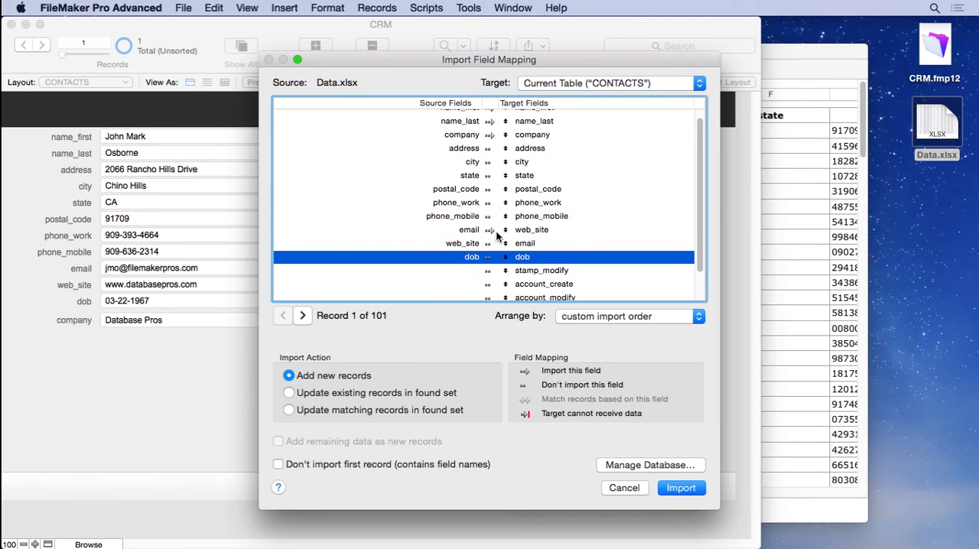
{"action": "left_click", "coordinate": [490, 151]}
{"action": "left_click", "coordinate": [490, 162]}
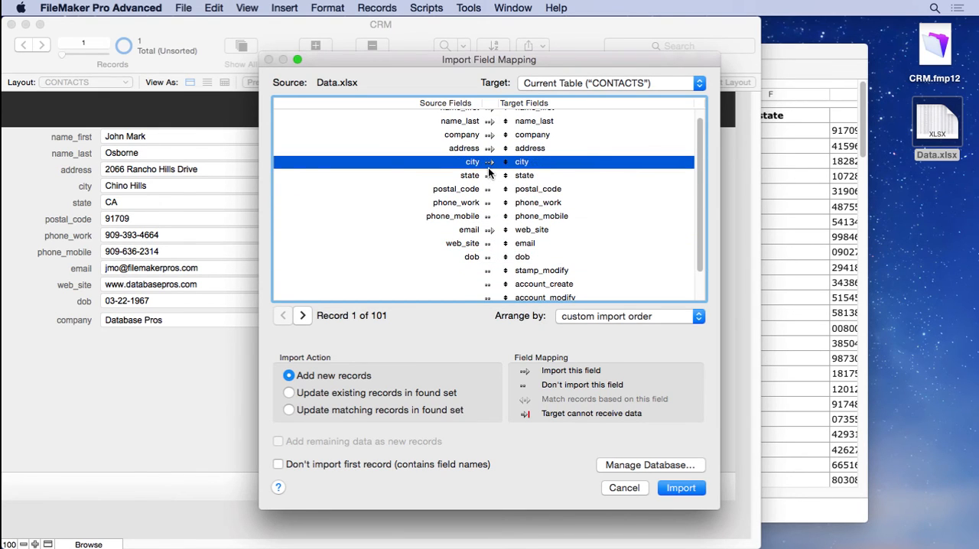
{"action": "left_click", "coordinate": [489, 175]}
{"action": "left_click", "coordinate": [488, 189]}
{"action": "left_click", "coordinate": [488, 202]}
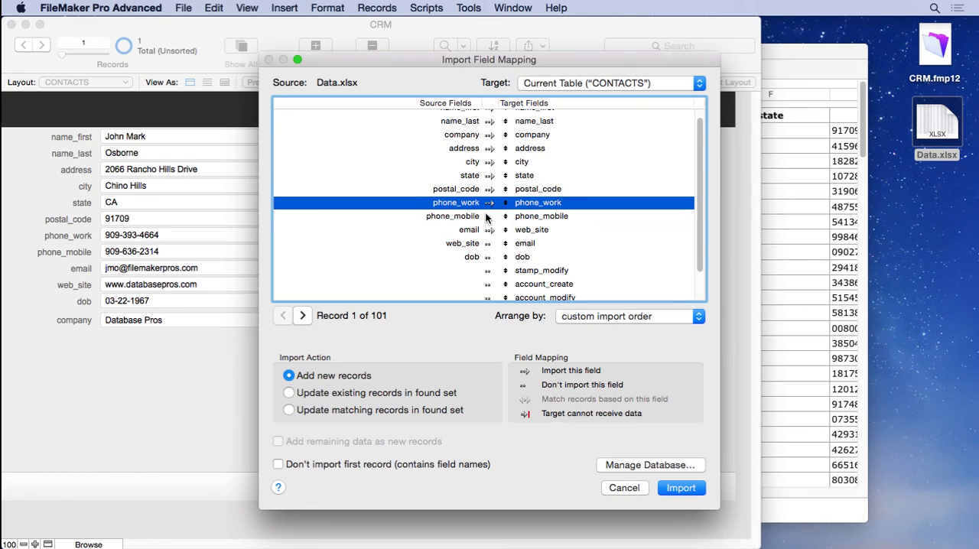
{"action": "left_click", "coordinate": [488, 216]}
{"action": "left_click", "coordinate": [487, 243]}
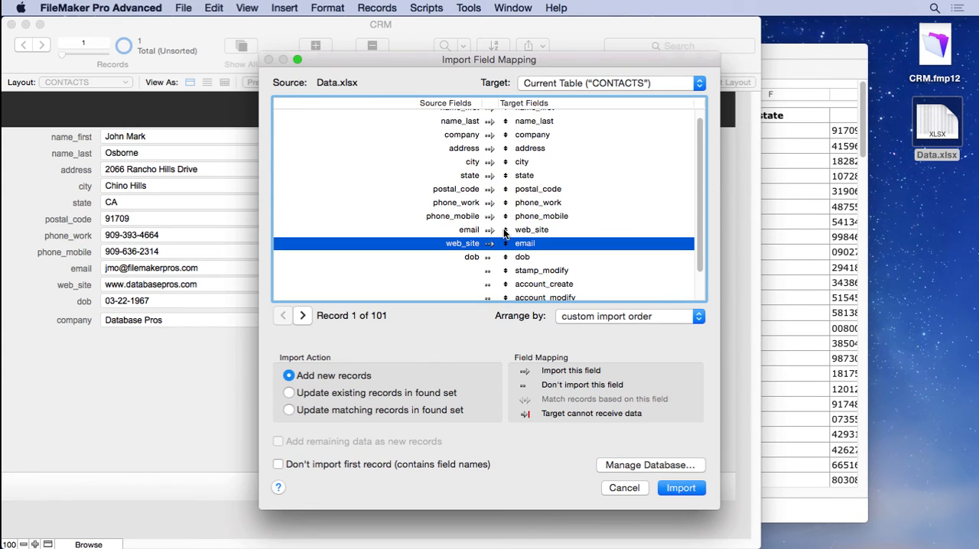
- Swap the email and web_site target fields to match their sources and enable importing for dob
{"action": "left_click_drag", "start_coordinate": [505, 231], "coordinate": [505, 244]}
{"action": "scroll", "coordinate": [511, 243], "scroll_direction": "down", "scroll_amount": 3}
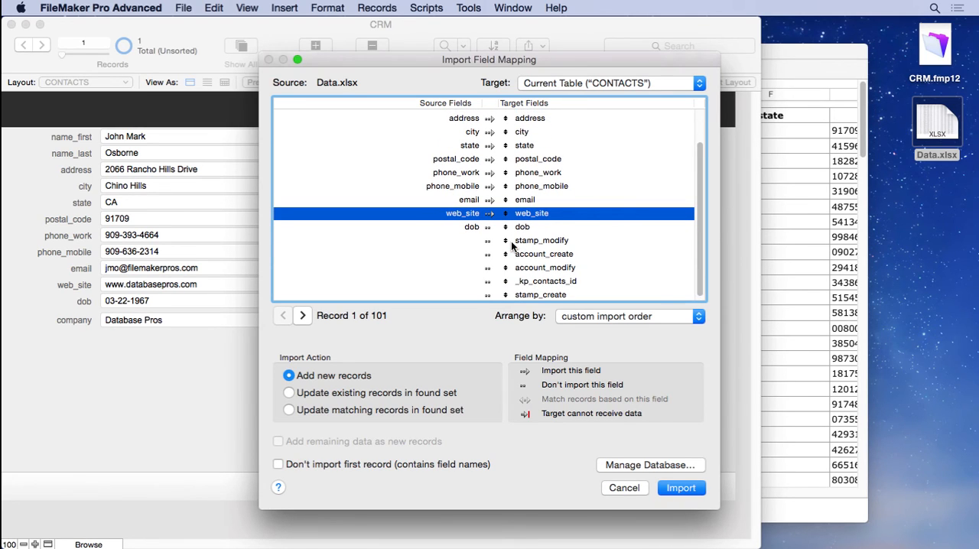
{"action": "left_click", "coordinate": [490, 227]}
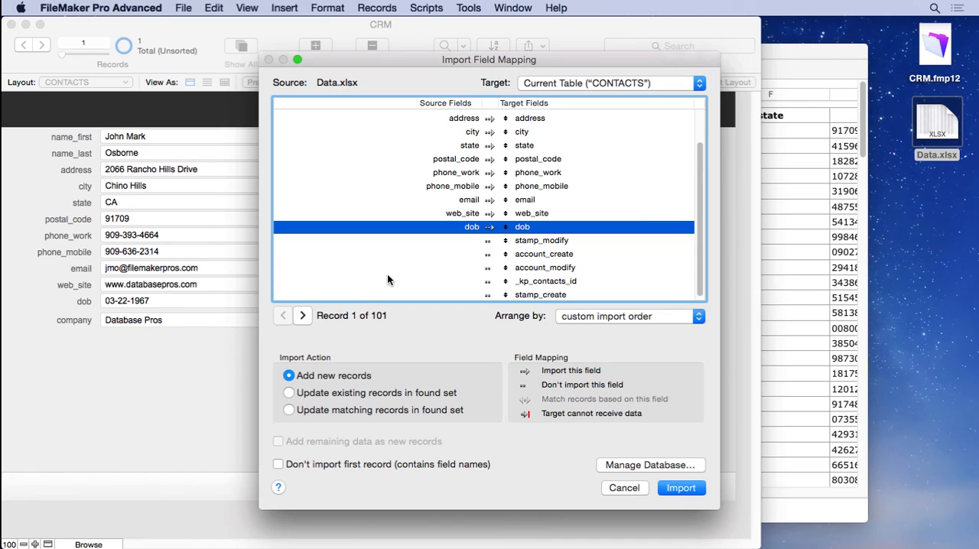
- Preview the second source record against the mapping and exclude the first record, which contains field names, from the import
{"action": "scroll", "coordinate": [476, 163], "scroll_direction": "up", "scroll_amount": 2}
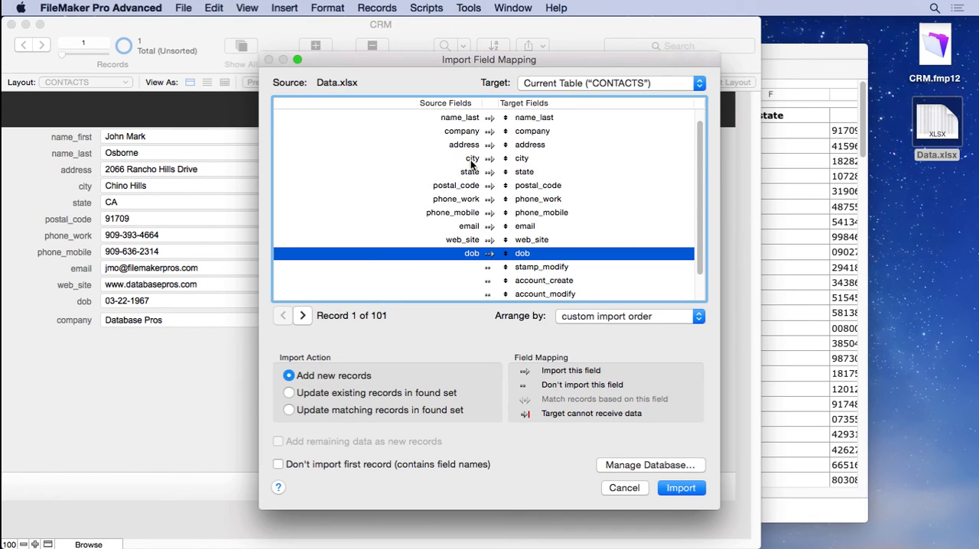
{"action": "left_click", "coordinate": [304, 316]}
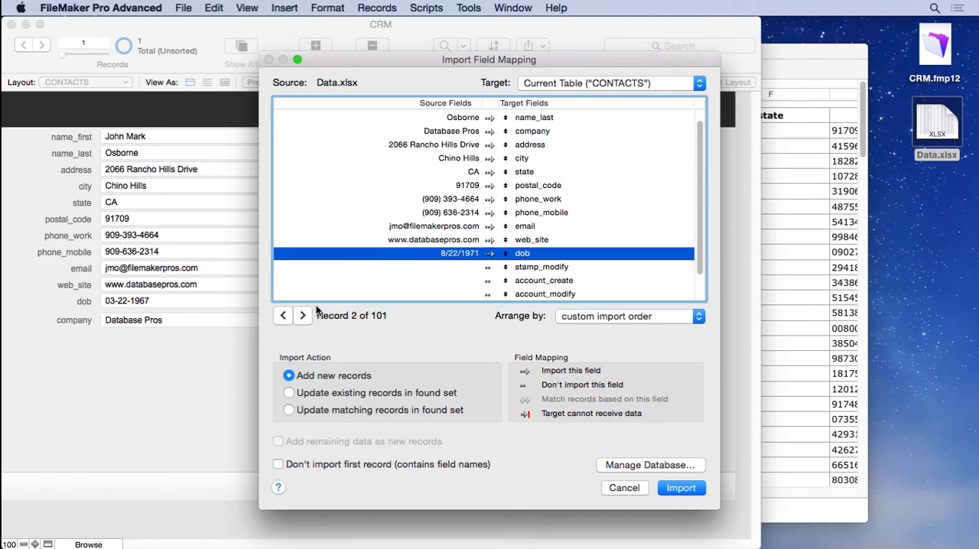
{"action": "left_click", "coordinate": [282, 316]}
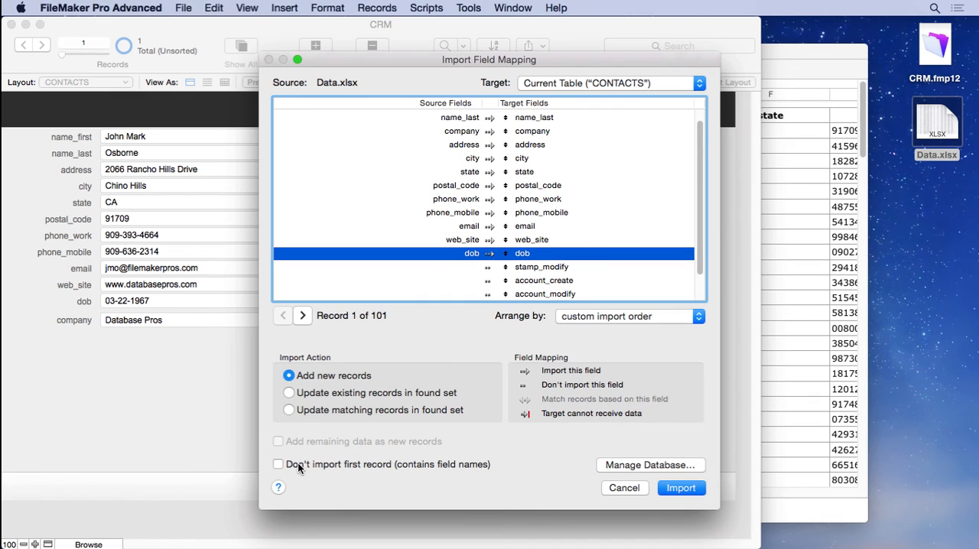
{"action": "left_click", "coordinate": [298, 464]}
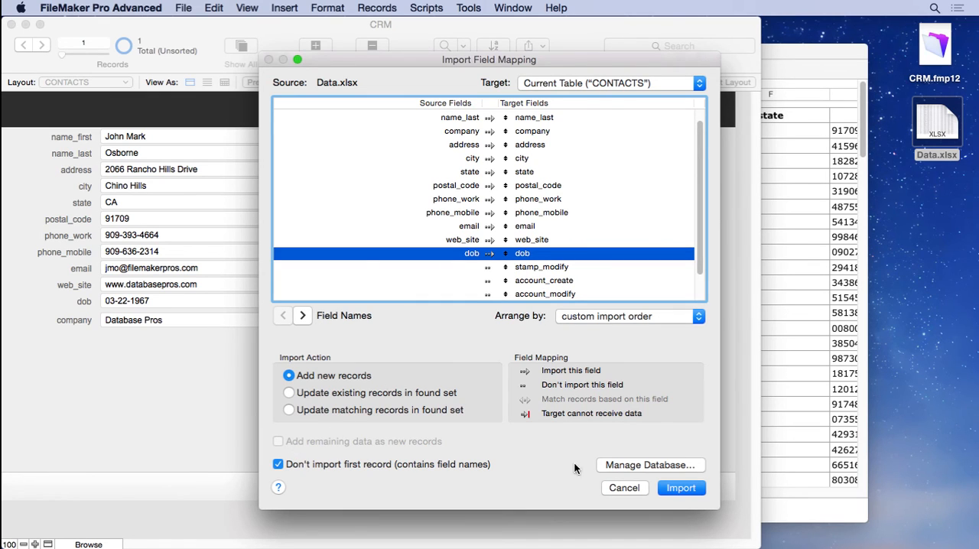
- Import the records as new ones with auto-enter options performed, and close the import summary
{"action": "left_click", "coordinate": [675, 491]}
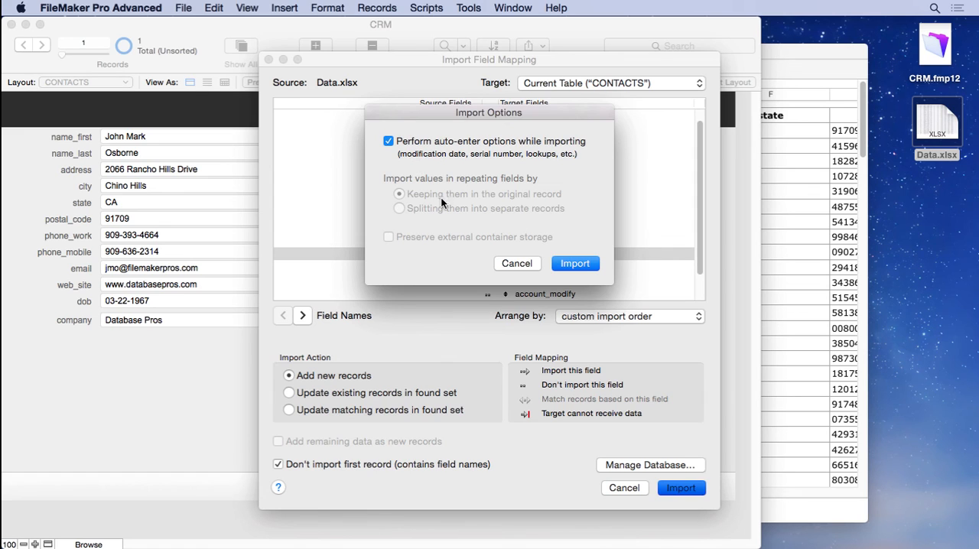
{"action": "left_click", "coordinate": [570, 264]}
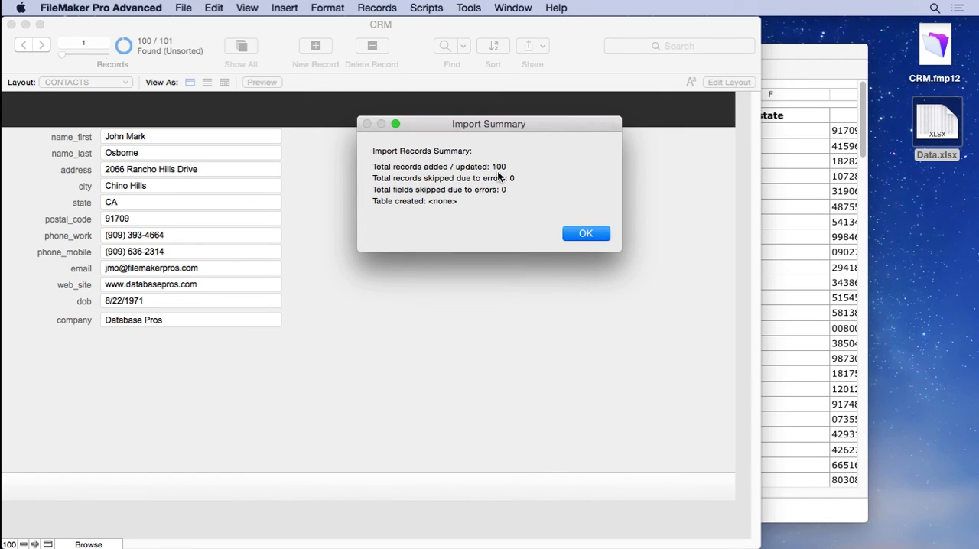
{"action": "left_click", "coordinate": [577, 233]}
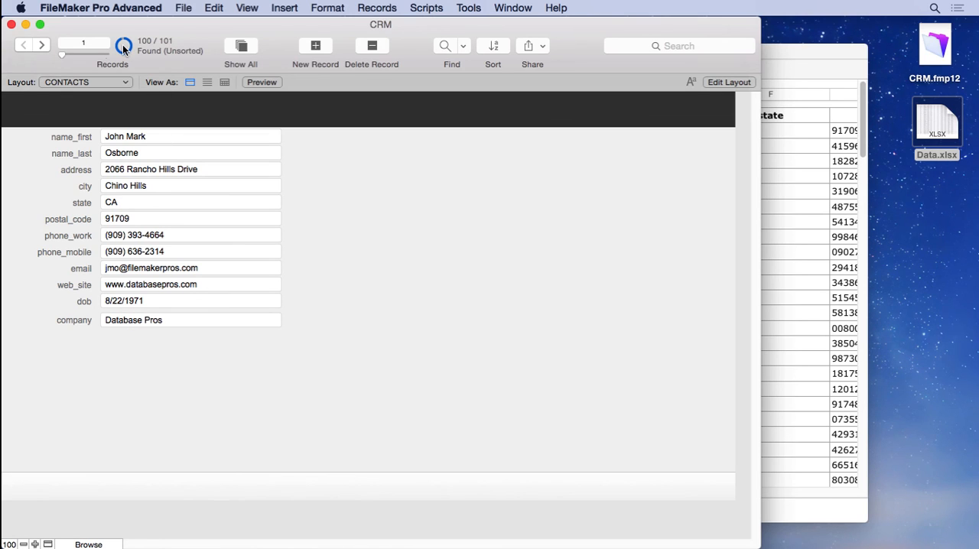
- Show all CONTACTS records and compare record 1 with record 2 for duplication
{"action": "left_click", "coordinate": [377, 7]}
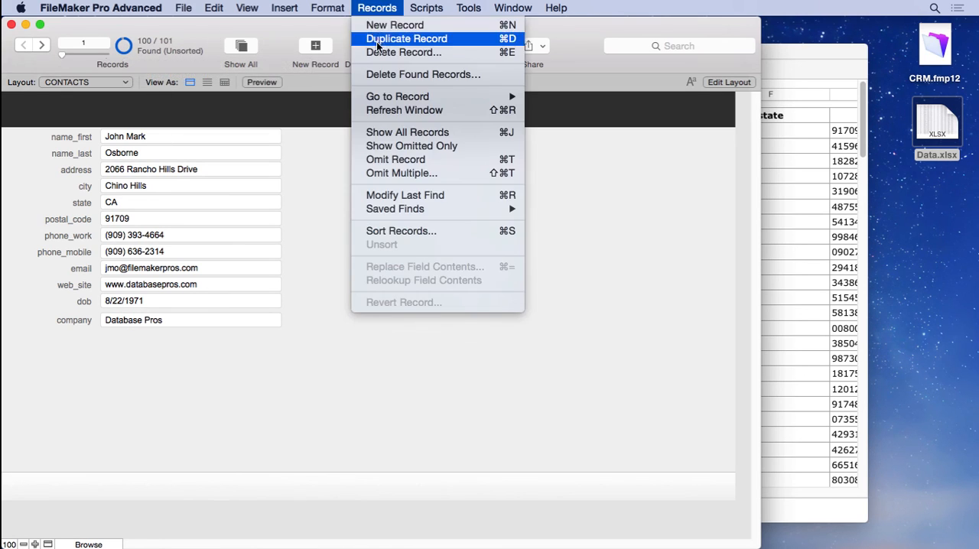
{"action": "left_click", "coordinate": [388, 132]}
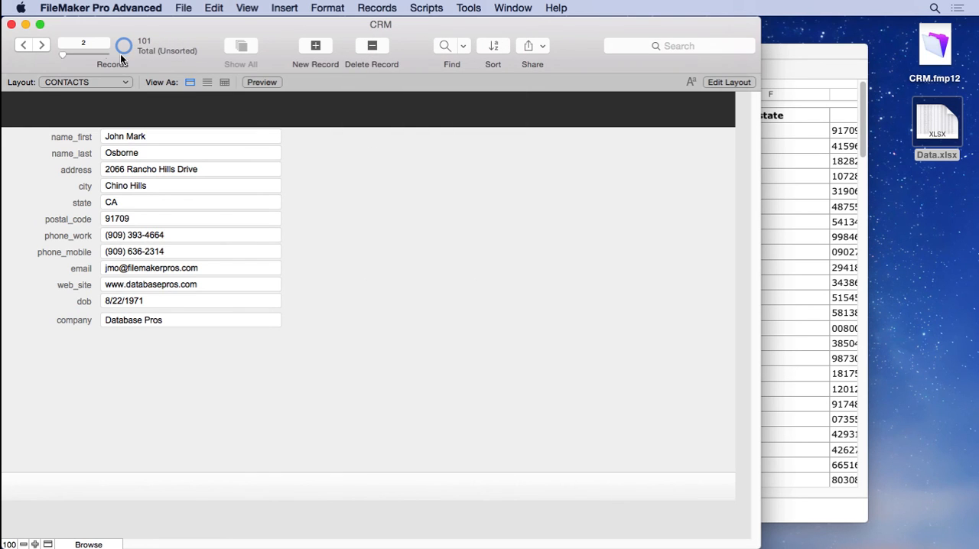
{"action": "left_click_drag", "start_coordinate": [62, 54], "coordinate": [51, 54]}
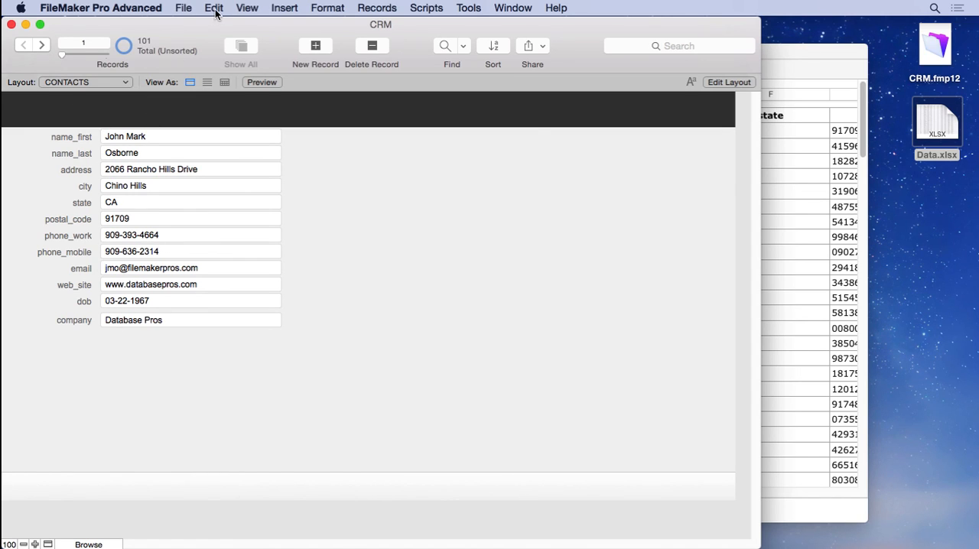
{"action": "left_click", "coordinate": [42, 46]}
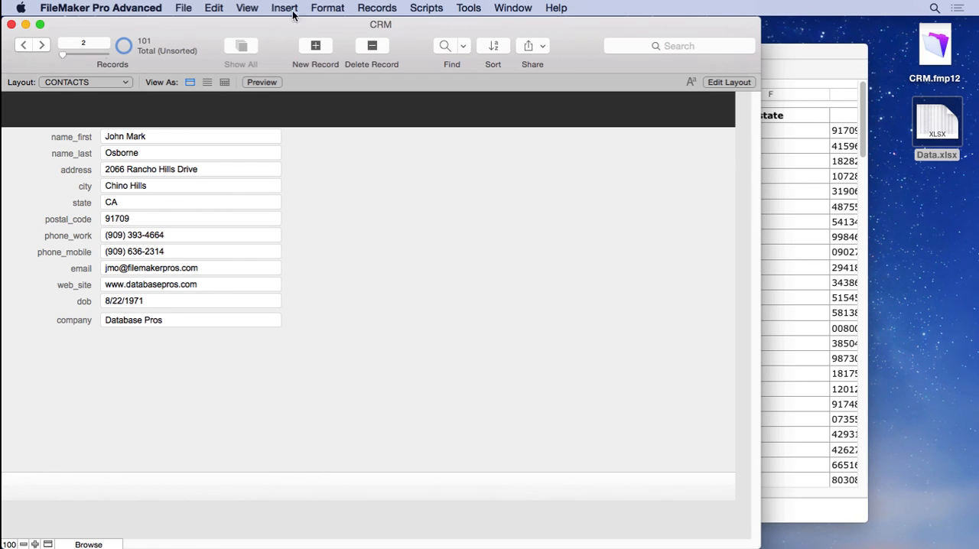
- Permanently delete the duplicate record 2 and return to the first record
{"action": "left_click", "coordinate": [373, 53]}
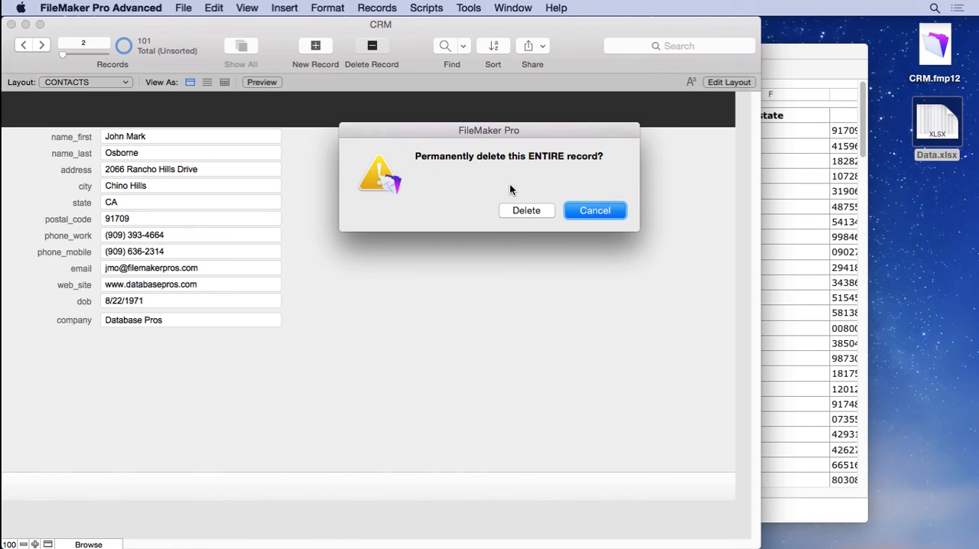
{"action": "left_click", "coordinate": [525, 211]}
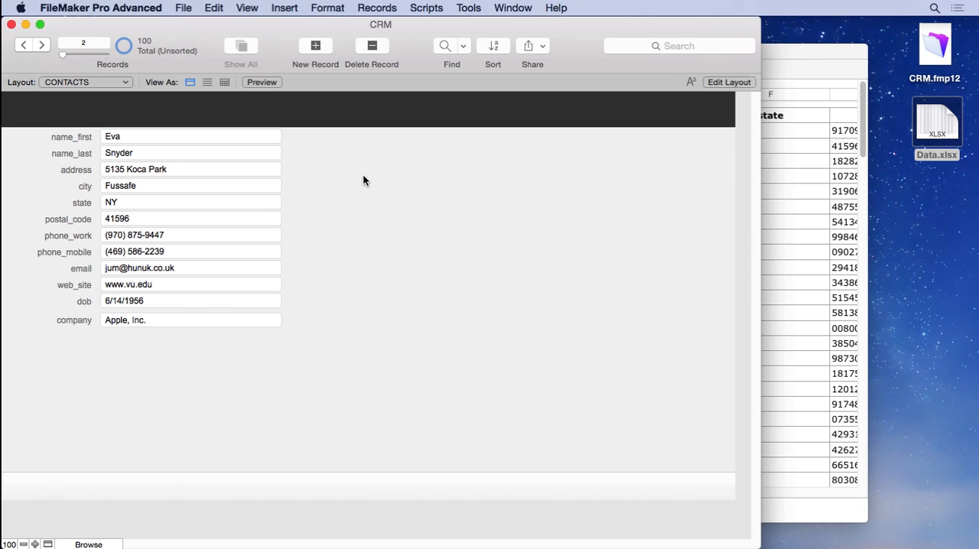
{"action": "left_click", "coordinate": [28, 46]}
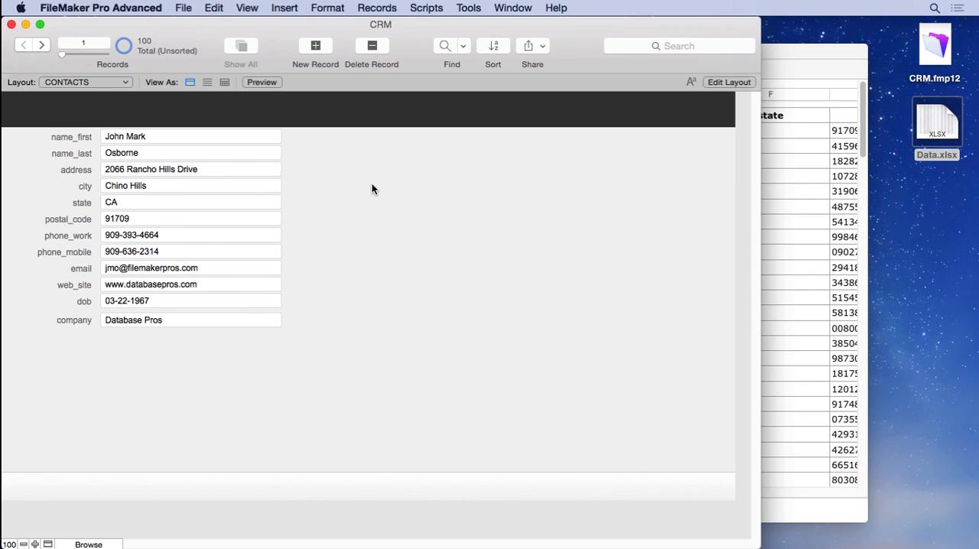